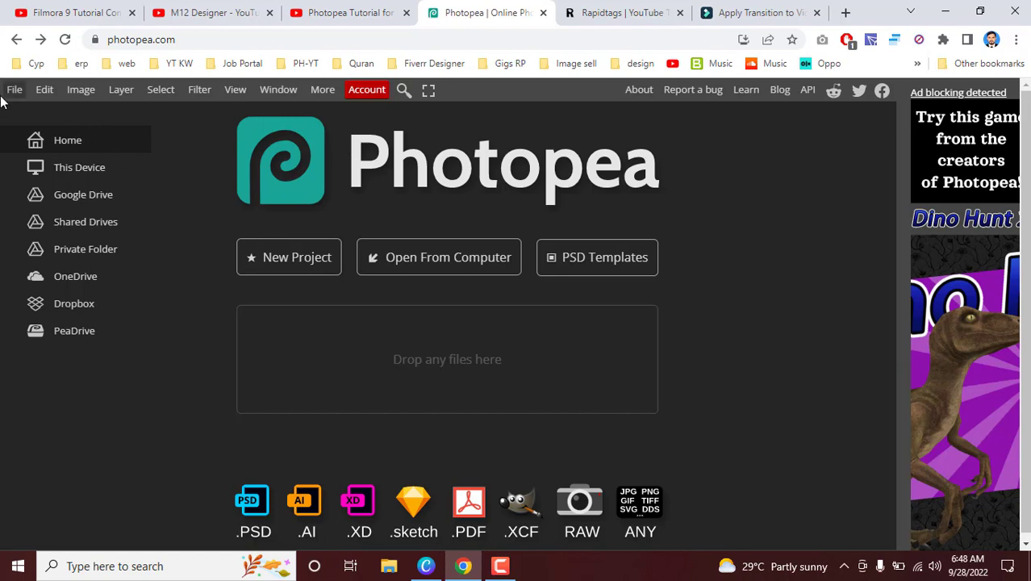
Step: Browse the PSD templates and open the page of the Bold Sign template
{"action": "left_click_drag", "start_coordinate": [194, 41], "coordinate": [106, 40]}
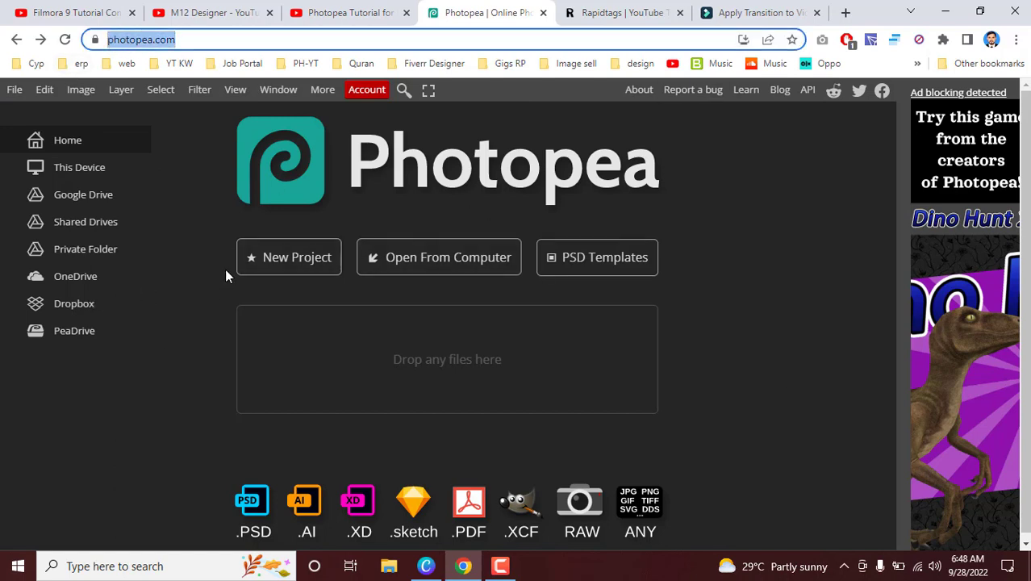
{"action": "left_click", "coordinate": [581, 267]}
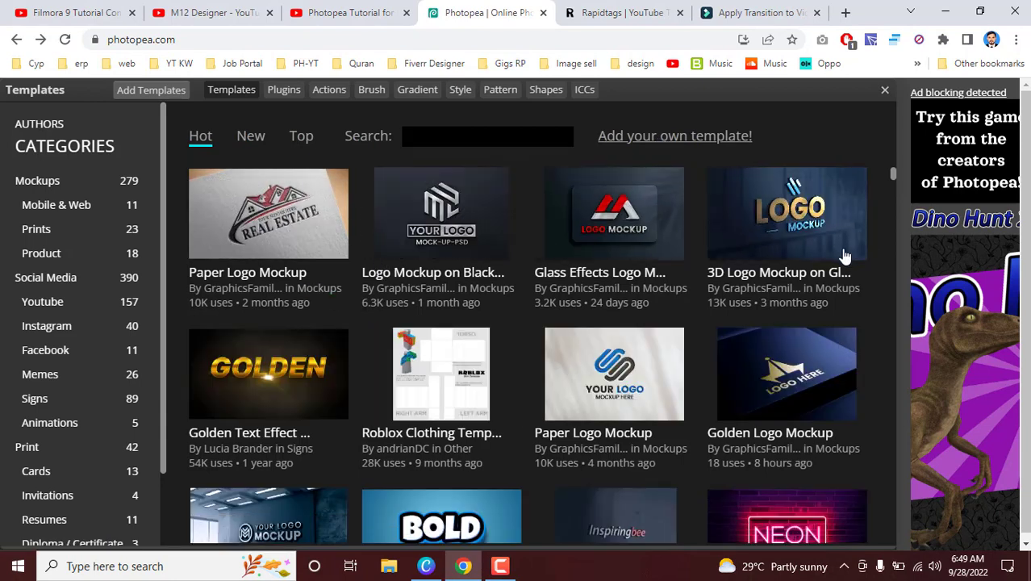
{"action": "scroll", "coordinate": [298, 364], "scroll_direction": "down", "scroll_amount": 1}
{"action": "scroll", "coordinate": [298, 365], "scroll_direction": "down", "scroll_amount": 4}
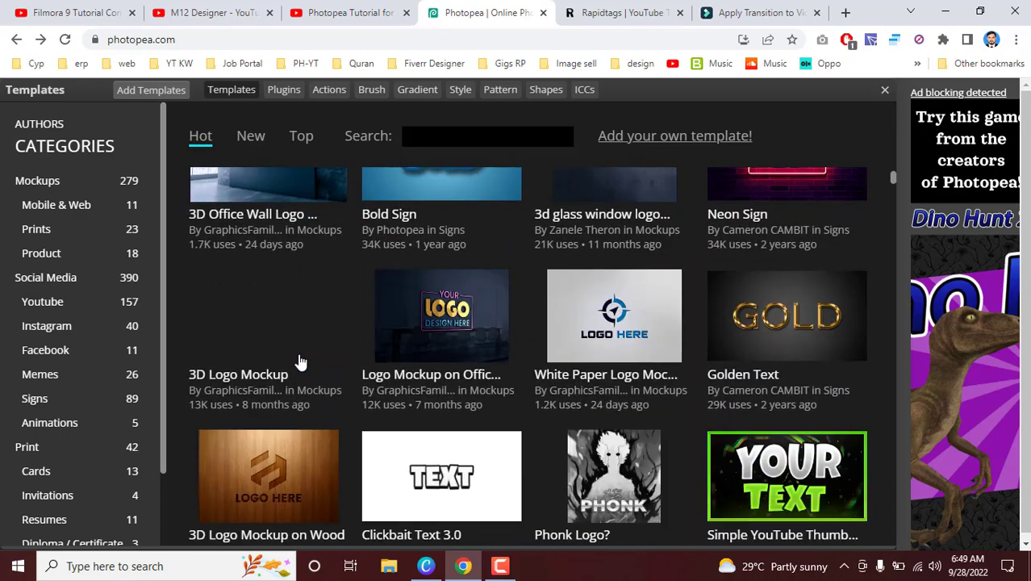
{"action": "scroll", "coordinate": [298, 363], "scroll_direction": "up", "scroll_amount": 1}
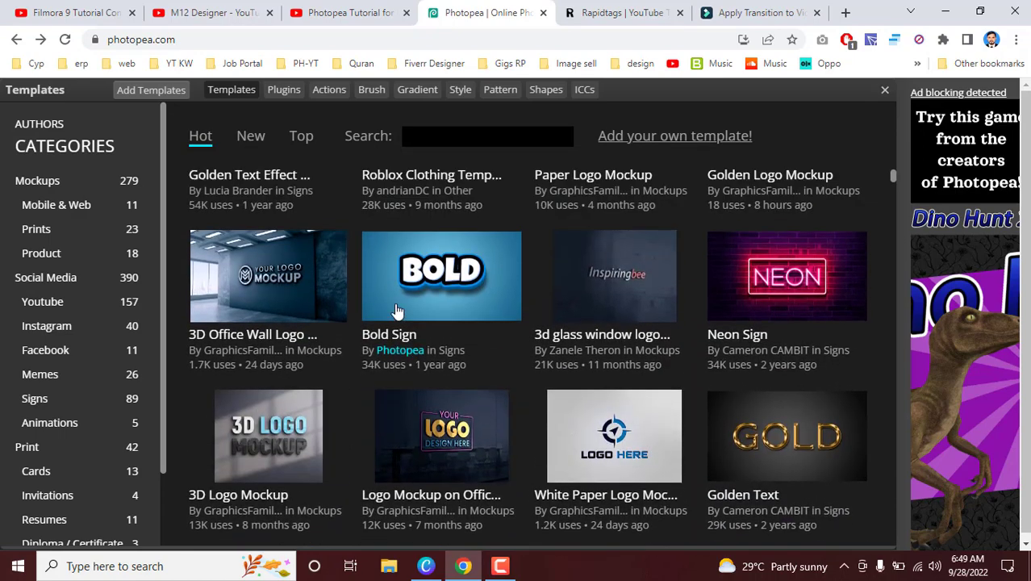
{"action": "scroll", "coordinate": [395, 308], "scroll_direction": "up", "scroll_amount": 1}
{"action": "left_click", "coordinate": [408, 319]}
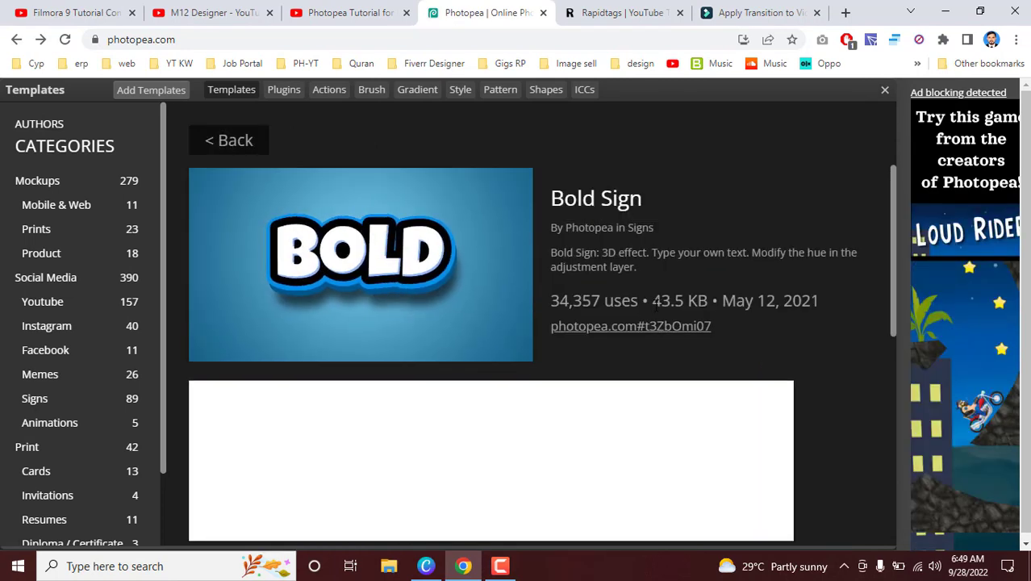
Step: Review the Bold Sign template's details and comments, and open the template as a project
{"action": "left_click_drag", "start_coordinate": [659, 301], "coordinate": [696, 301]}
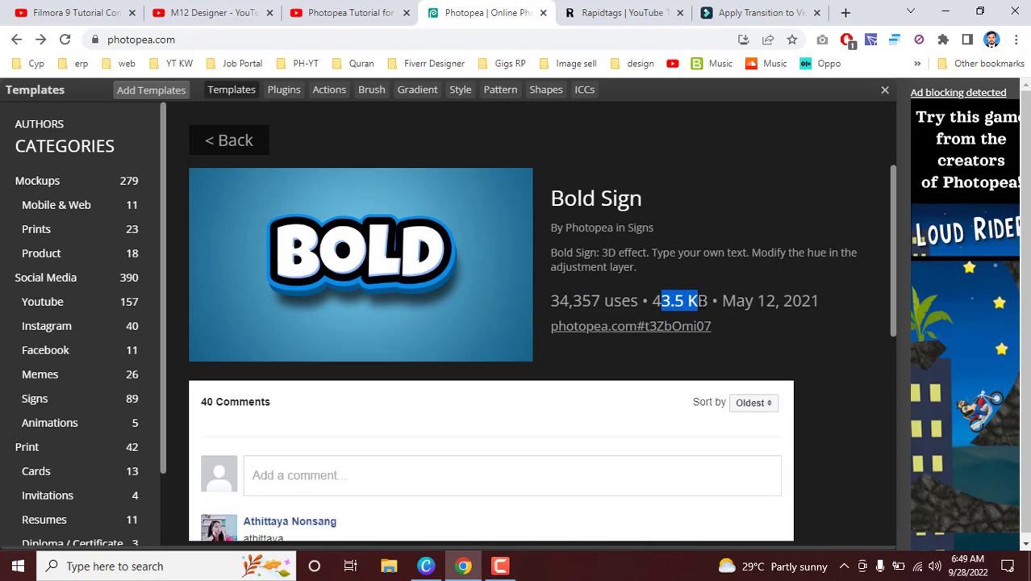
{"action": "scroll", "coordinate": [405, 375], "scroll_direction": "down", "scroll_amount": 2}
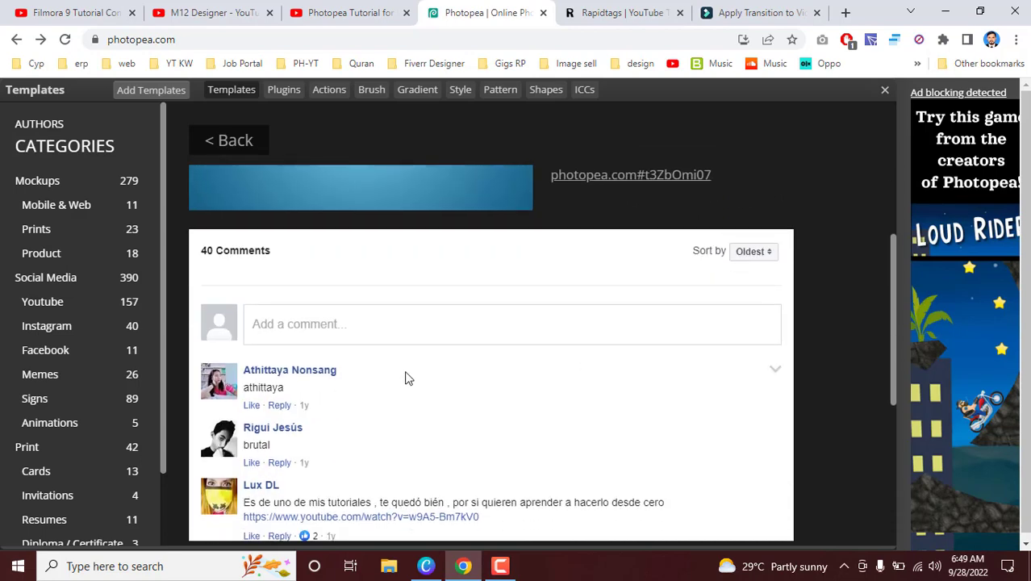
{"action": "scroll", "coordinate": [405, 384], "scroll_direction": "up", "scroll_amount": 2}
{"action": "scroll", "coordinate": [521, 314], "scroll_direction": "down", "scroll_amount": 1}
{"action": "scroll", "coordinate": [521, 314], "scroll_direction": "up", "scroll_amount": 1}
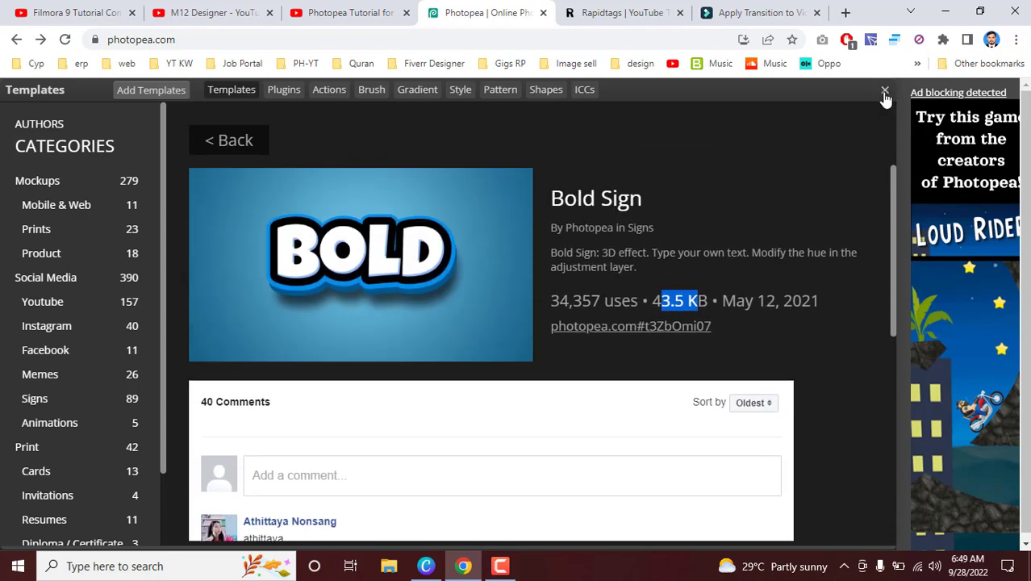
{"action": "left_click", "coordinate": [884, 92]}
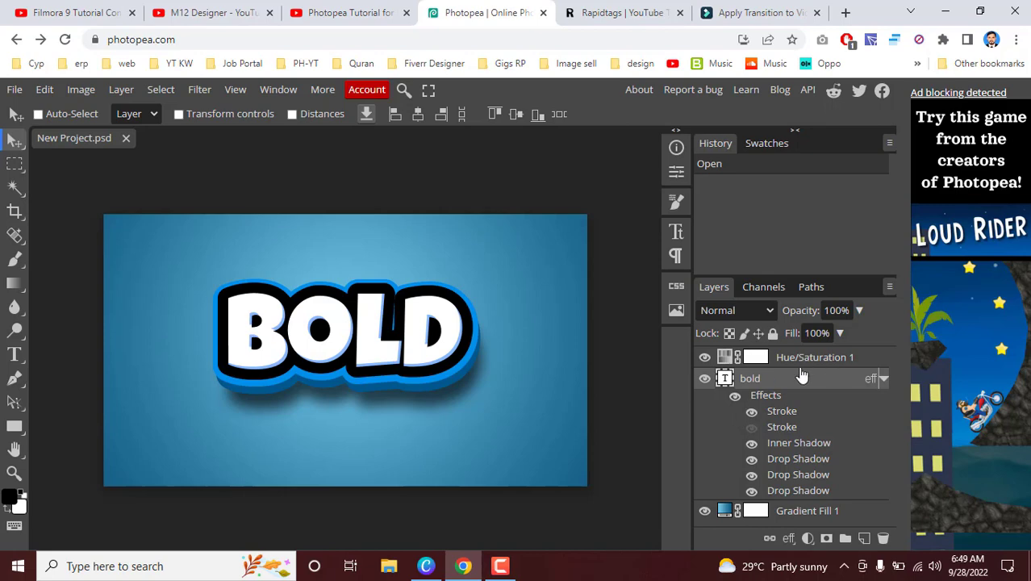
Step: Hide the bold layer's Inner Shadow effect, and switch its first two Drop Shadow effects off and back on
{"action": "left_click", "coordinate": [752, 444]}
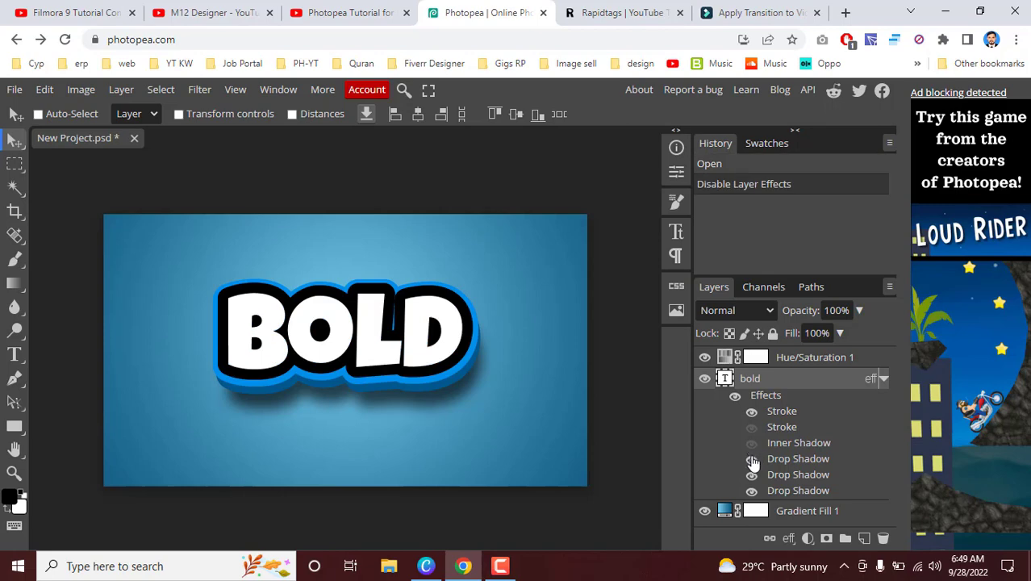
{"action": "left_click", "coordinate": [751, 458]}
{"action": "left_click", "coordinate": [751, 476]}
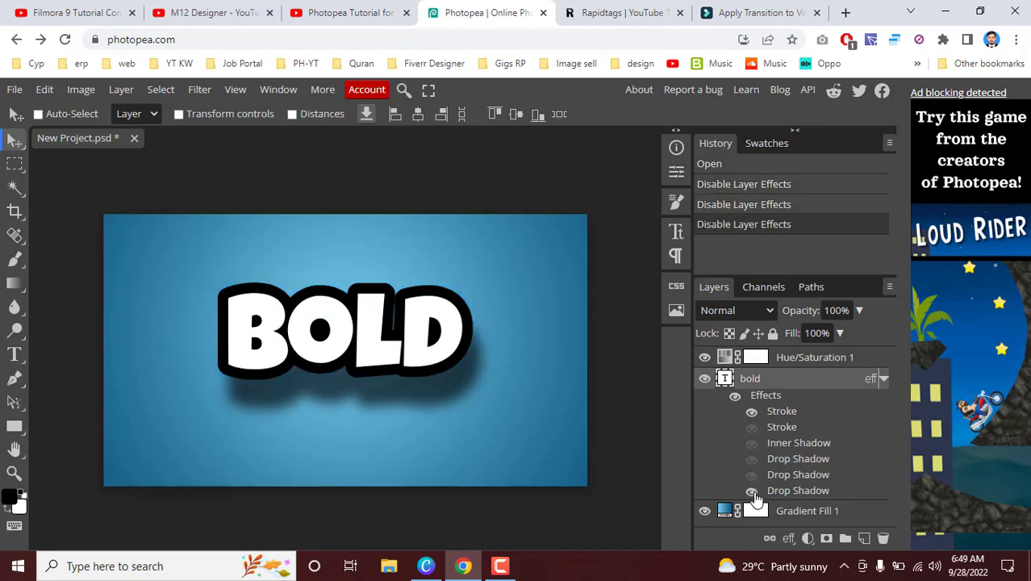
{"action": "left_click", "coordinate": [751, 476]}
{"action": "left_click", "coordinate": [751, 458]}
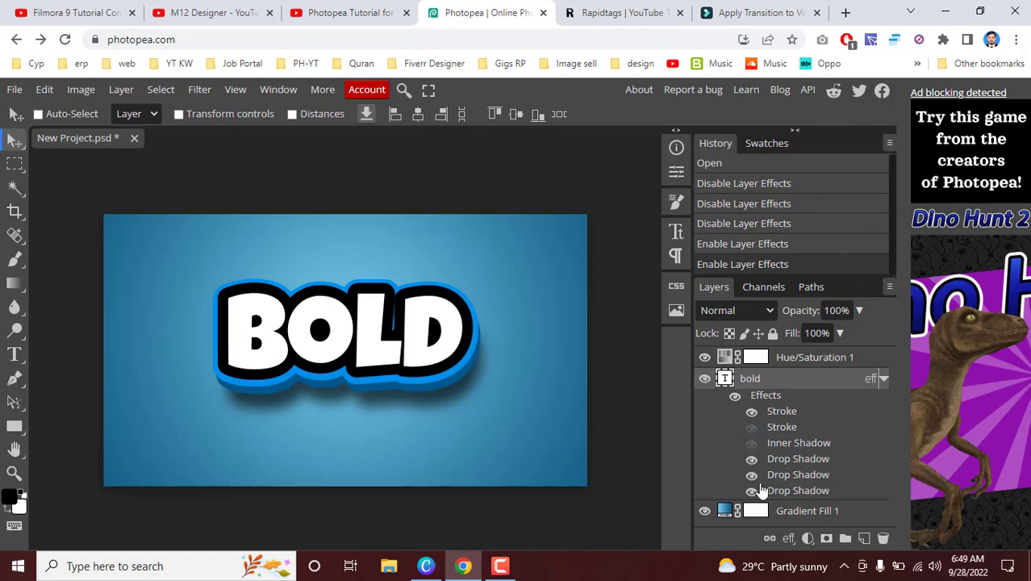
Step: Collapse the bold layer's effects list and toggle the Gradient Fill 1 layer's visibility off and back on
{"action": "left_click", "coordinate": [883, 378]}
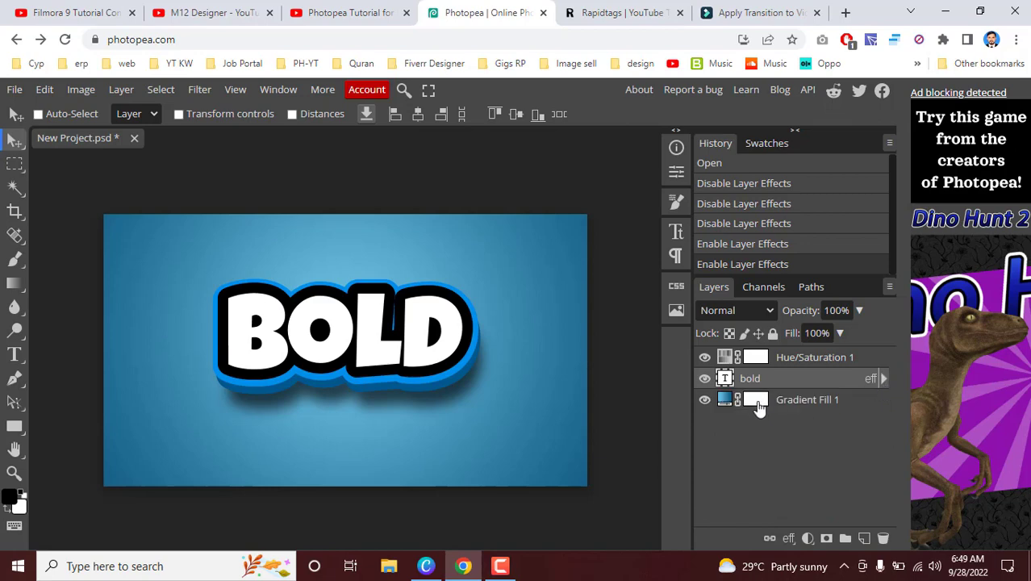
{"action": "left_click", "coordinate": [705, 401]}
{"action": "left_click", "coordinate": [705, 401]}
{"action": "right_click", "coordinate": [15, 174]}
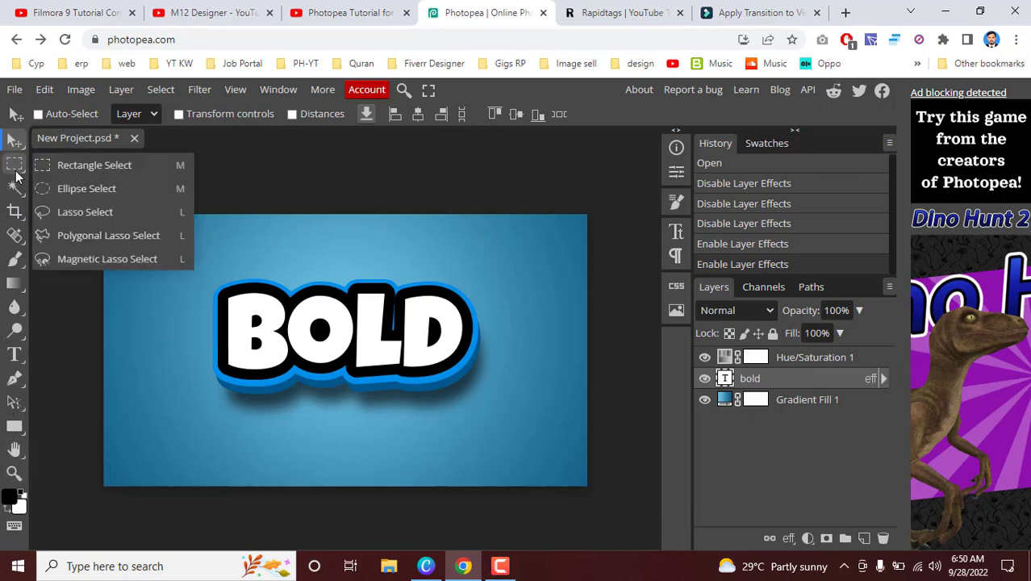
{"action": "left_click", "coordinate": [15, 171]}
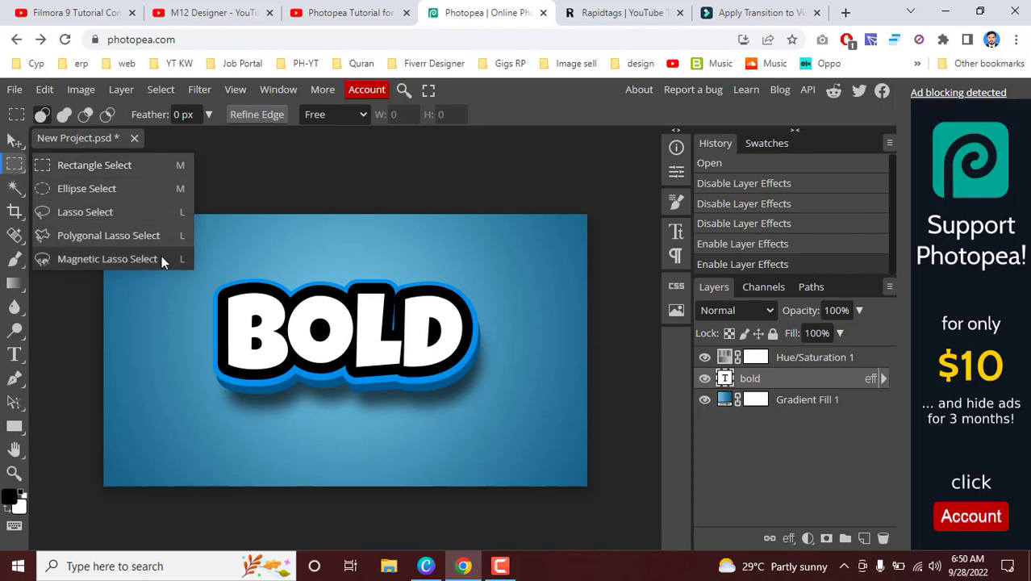
{"action": "left_click", "coordinate": [14, 142]}
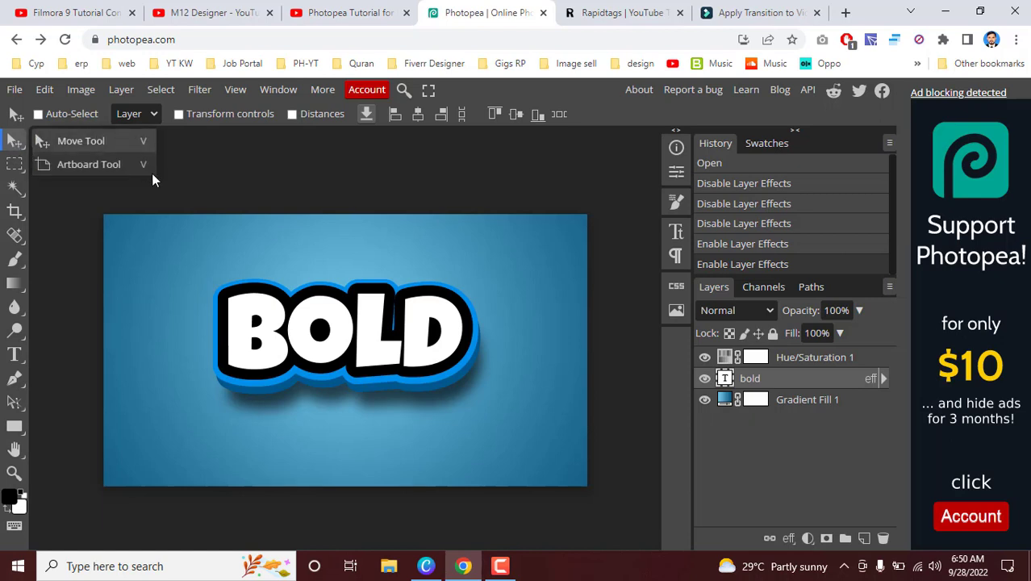
{"action": "left_click", "coordinate": [14, 171]}
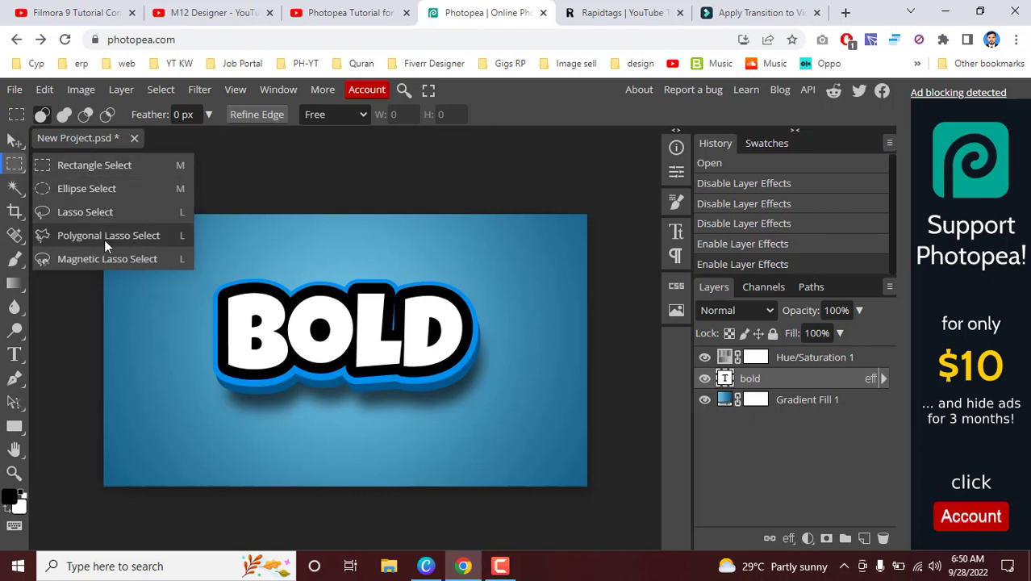
Step: Try the Magic Wand at tolerance 16 on the white letters and the O's black centre, ending with the white O selected
{"action": "left_click", "coordinate": [23, 187]}
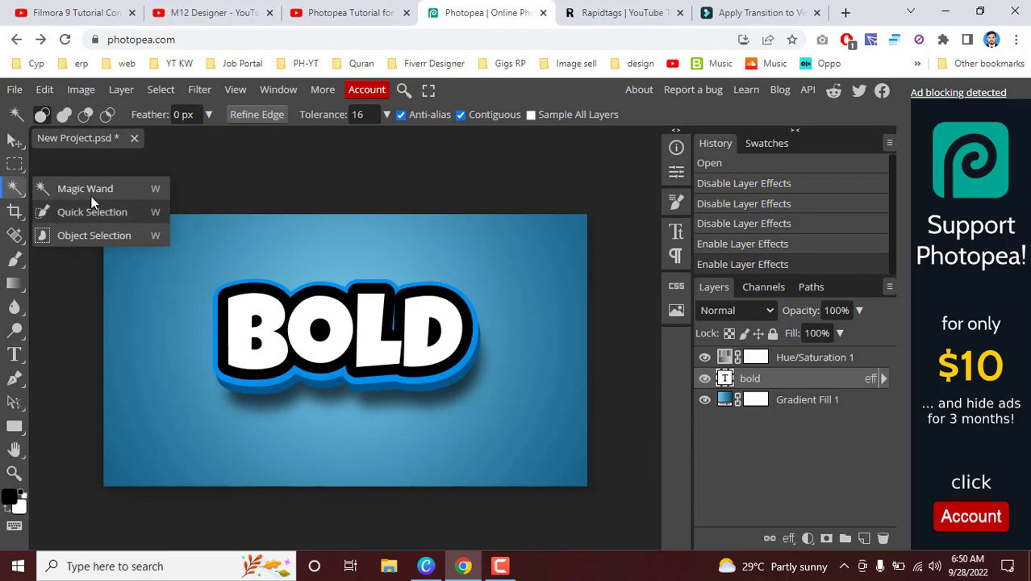
{"action": "left_click", "coordinate": [91, 194]}
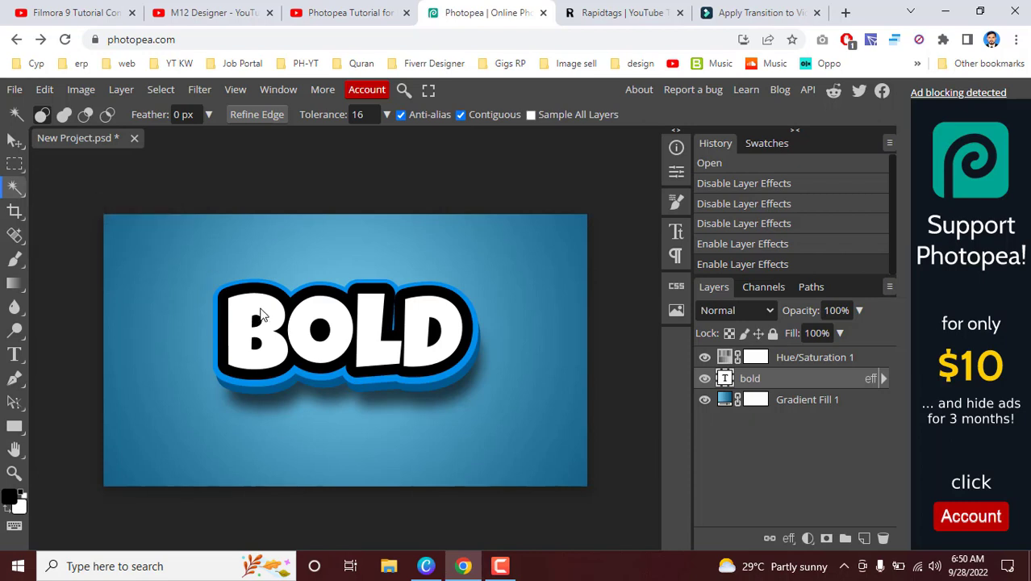
{"action": "left_click", "coordinate": [259, 315]}
{"action": "left_click", "coordinate": [271, 316]}
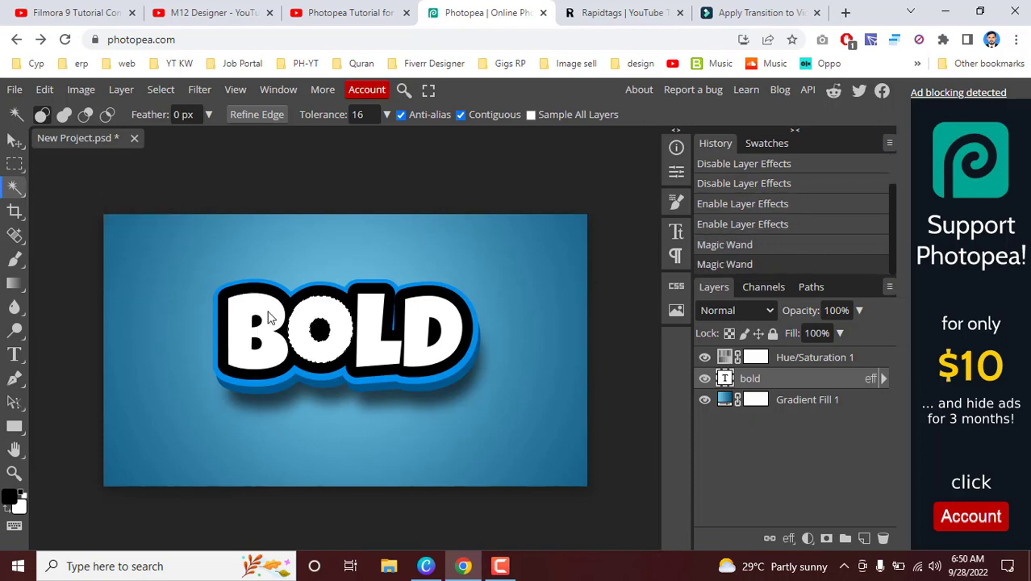
{"action": "left_click", "coordinate": [271, 315]}
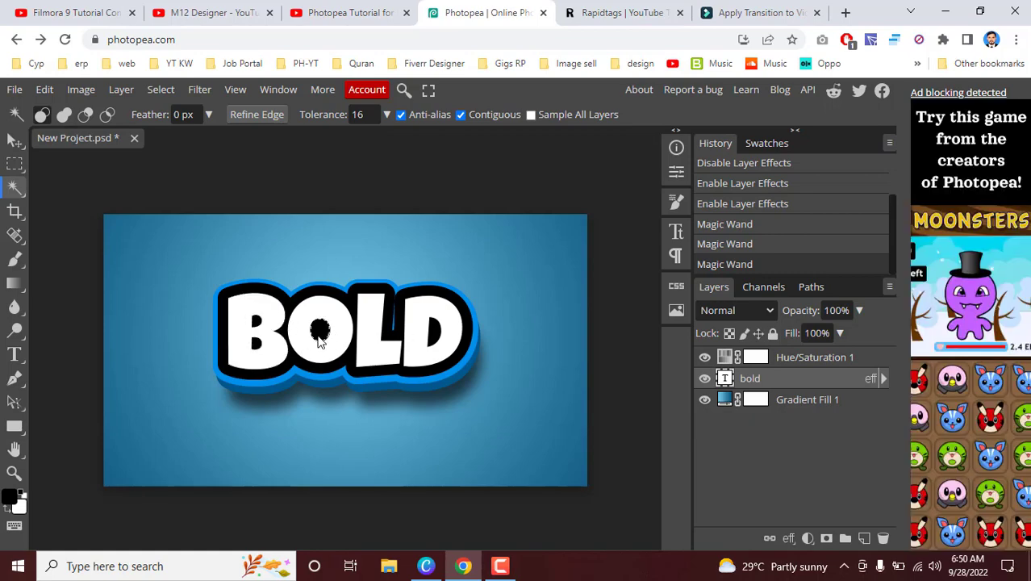
{"action": "left_click", "coordinate": [323, 335]}
{"action": "left_click", "coordinate": [333, 323]}
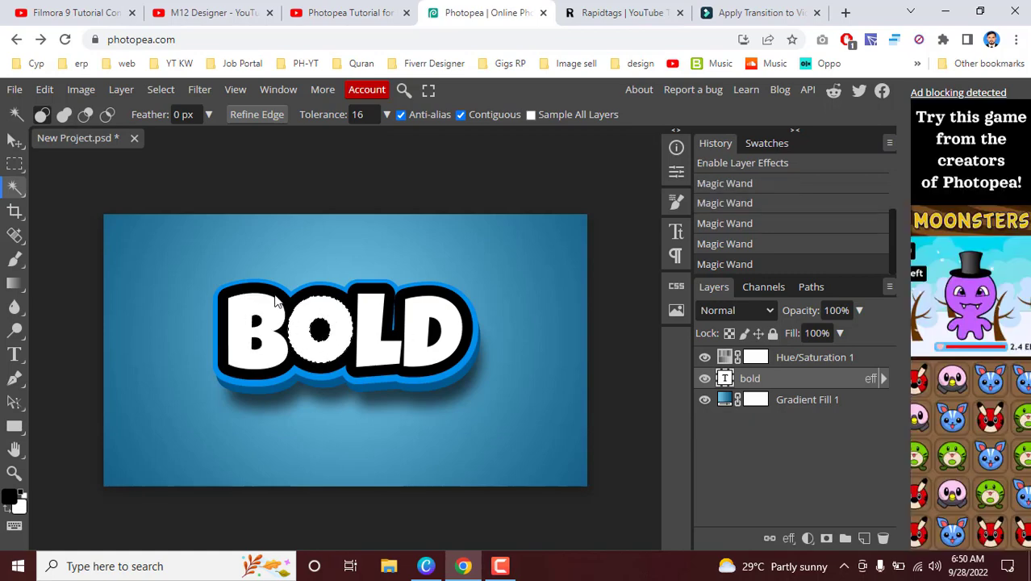
Step: Select the white letters of BOLD one after another with the Quick Selection tool in add mode
{"action": "right_click", "coordinate": [15, 190]}
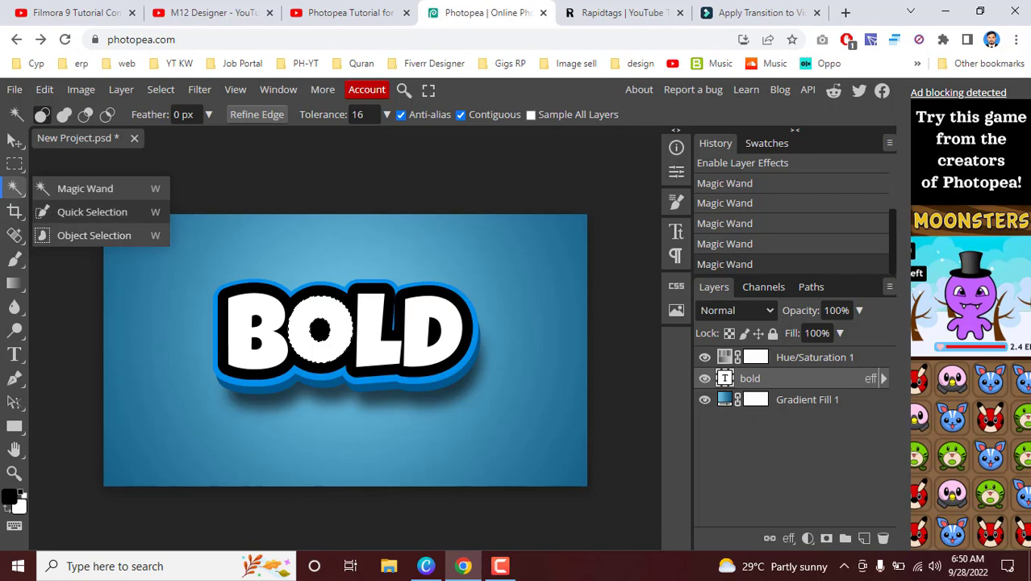
{"action": "left_click", "coordinate": [117, 213]}
{"action": "left_click_drag", "start_coordinate": [244, 315], "coordinate": [238, 300]}
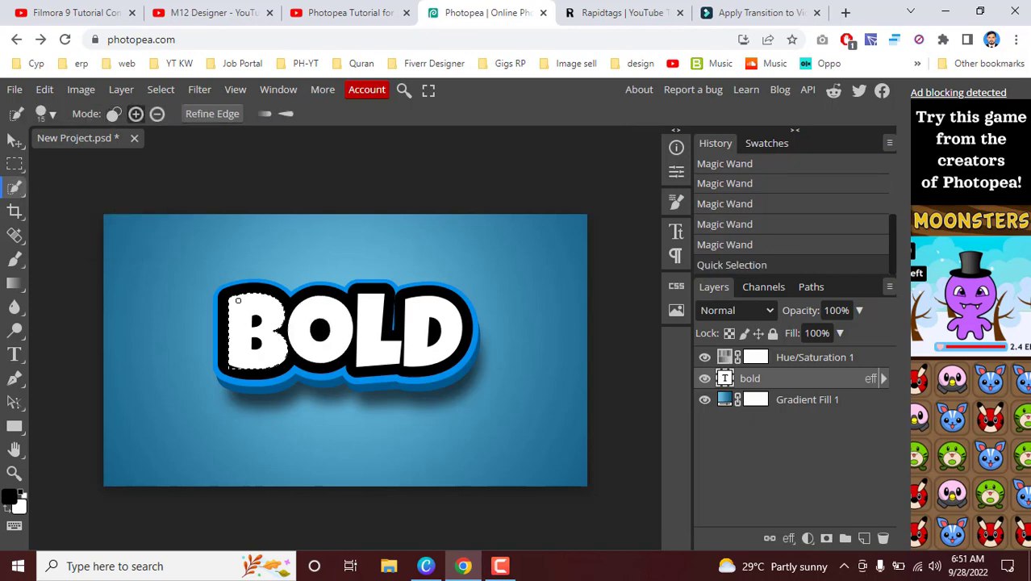
{"action": "left_click", "coordinate": [310, 308]}
{"action": "left_click", "coordinate": [172, 266]}
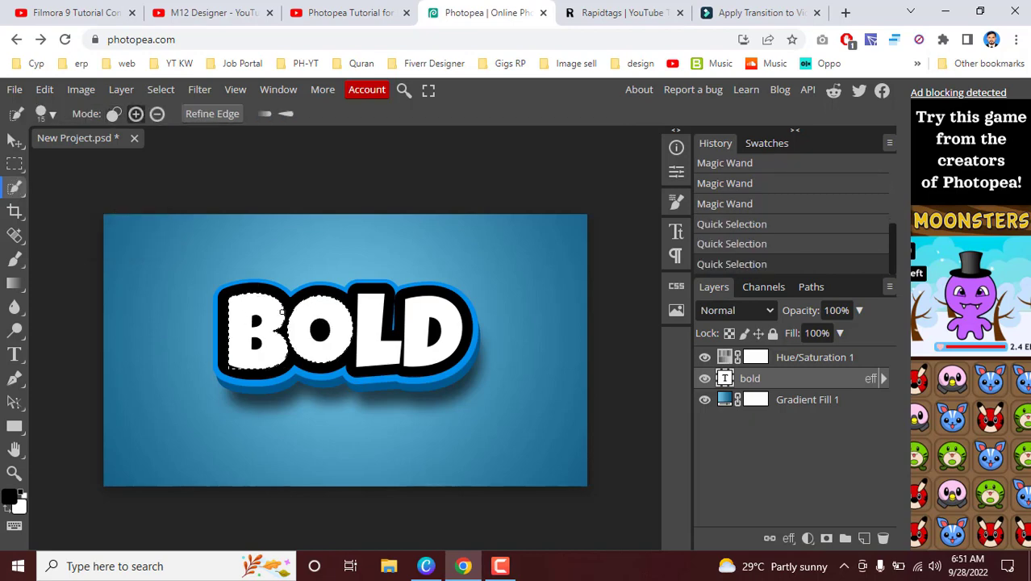
{"action": "left_click_drag", "start_coordinate": [376, 329], "coordinate": [407, 336]}
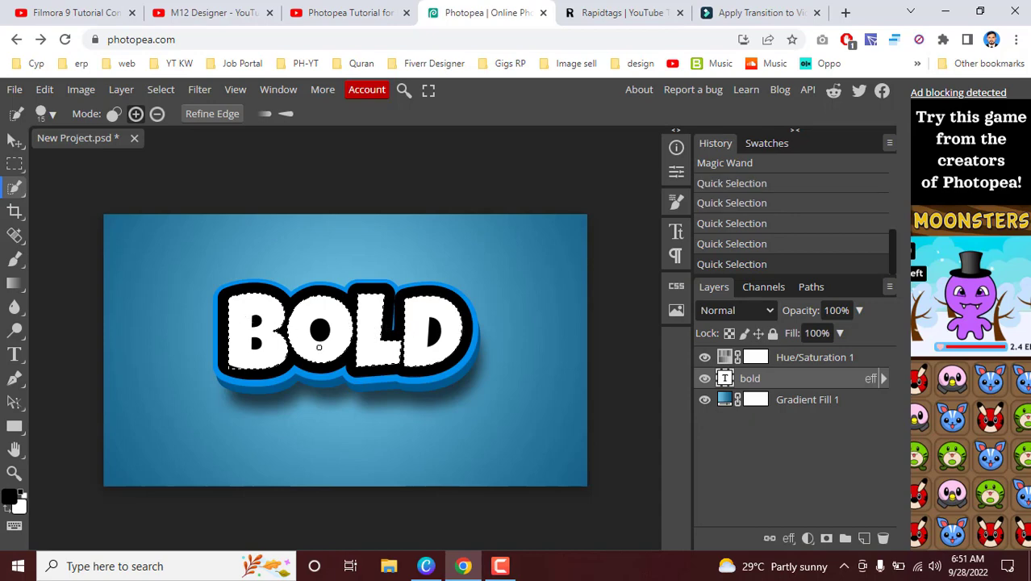
{"action": "left_click", "coordinate": [318, 347]}
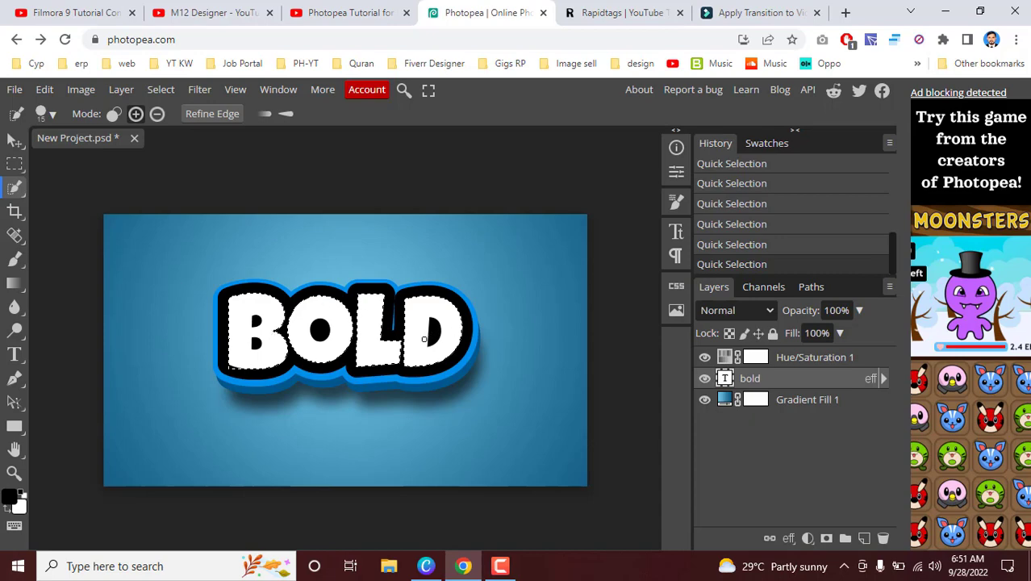
{"action": "right_click", "coordinate": [19, 186]}
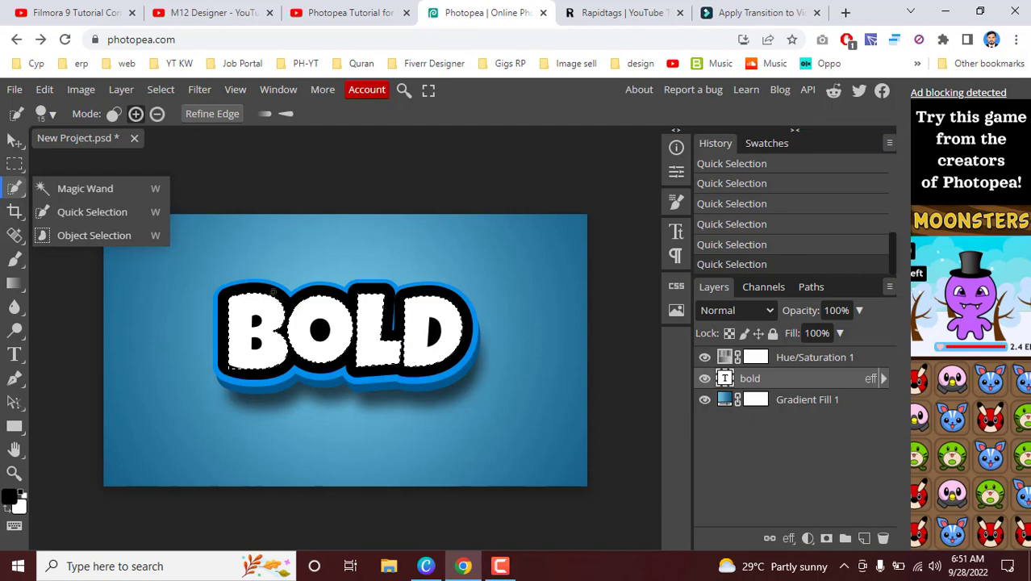
{"action": "left_click", "coordinate": [273, 291]}
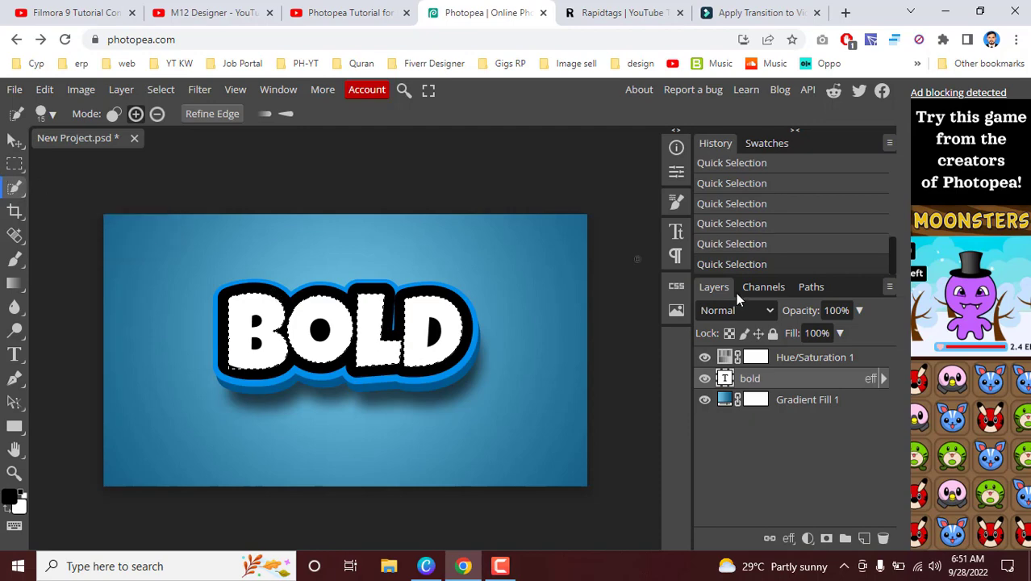
Step: Start the Crop tool and resize and move the crop frame from around the letters until it covers the whole canvas
{"action": "right_click", "coordinate": [13, 190]}
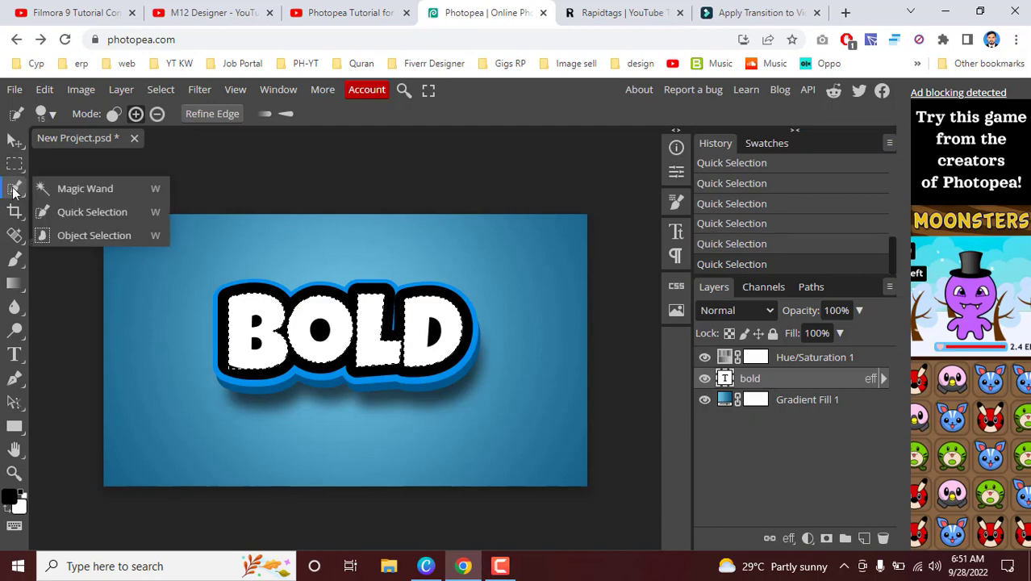
{"action": "right_click", "coordinate": [12, 213]}
{"action": "left_click", "coordinate": [11, 213]}
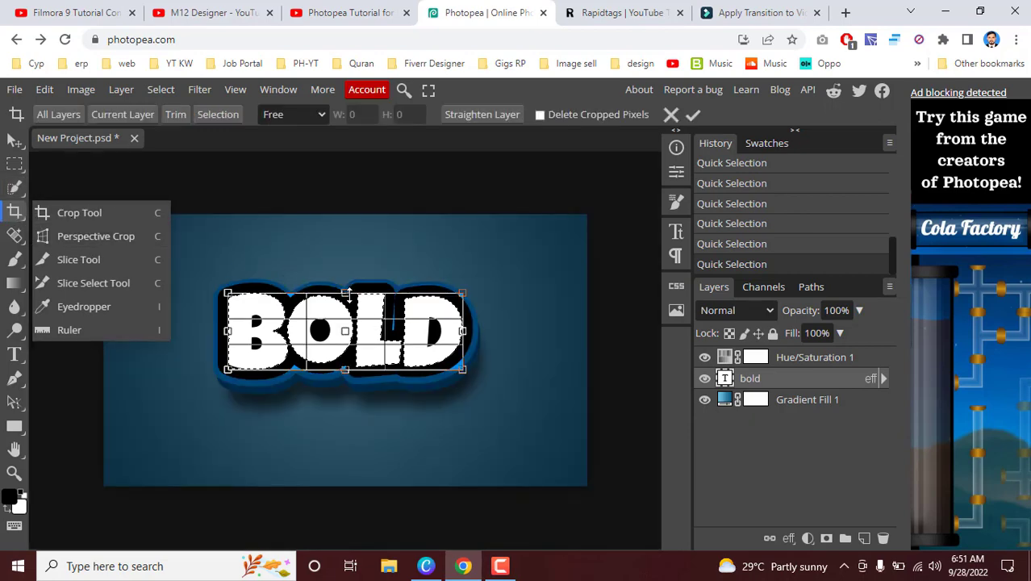
{"action": "left_click_drag", "start_coordinate": [345, 292], "coordinate": [345, 214]}
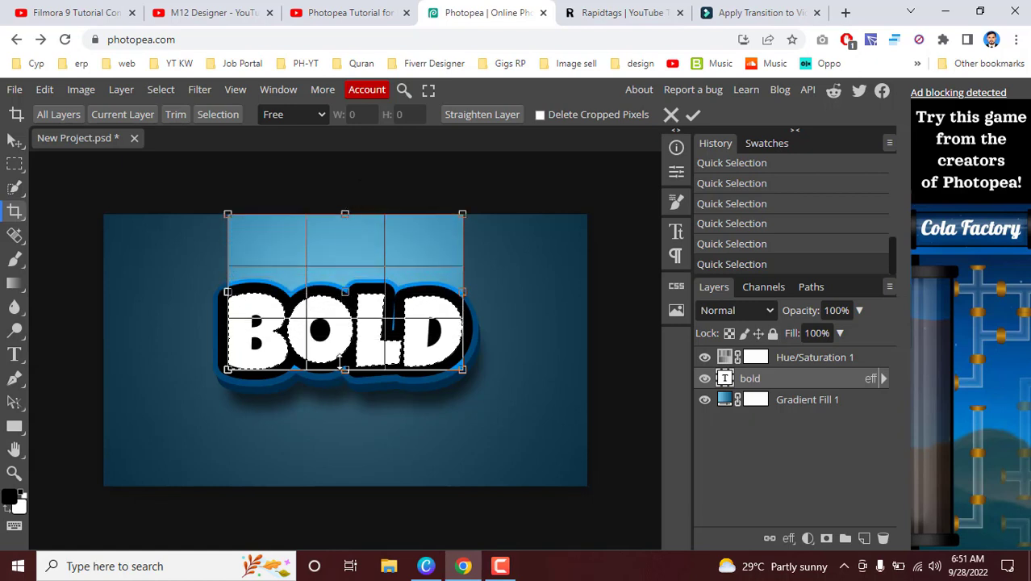
{"action": "left_click_drag", "start_coordinate": [344, 370], "coordinate": [363, 486]}
{"action": "left_click_drag", "start_coordinate": [461, 352], "coordinate": [582, 352]}
{"action": "left_click_drag", "start_coordinate": [226, 350], "coordinate": [255, 279]}
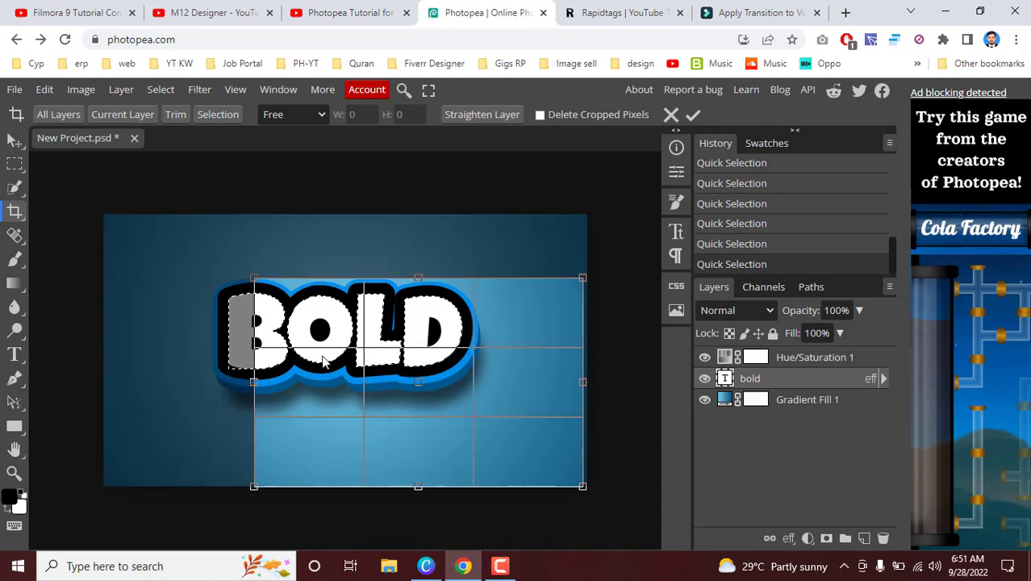
{"action": "left_click_drag", "start_coordinate": [320, 354], "coordinate": [254, 318]}
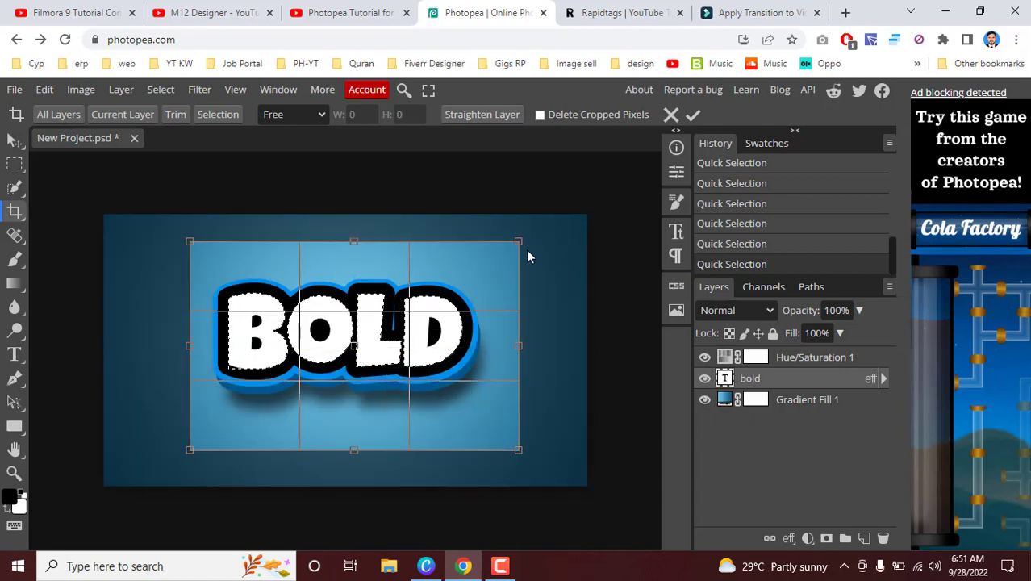
{"action": "left_click_drag", "start_coordinate": [520, 241], "coordinate": [587, 212]}
{"action": "left_click_drag", "start_coordinate": [187, 450], "coordinate": [103, 486]}
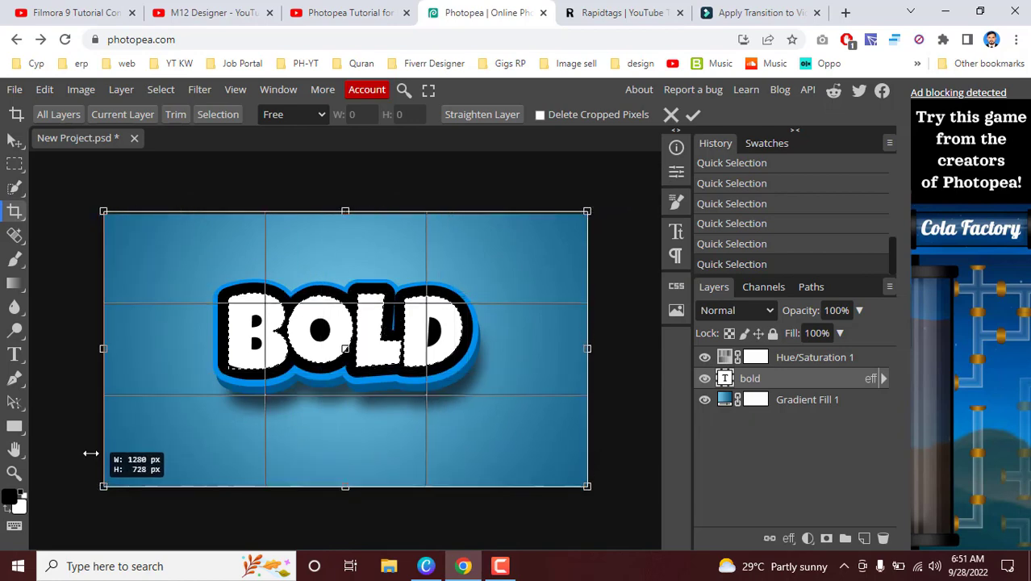
Step: Try a Perspective Crop around the BOLD letters, extended slightly past the B's outer edge, then undo it
{"action": "right_click", "coordinate": [15, 210]}
{"action": "left_click", "coordinate": [103, 238]}
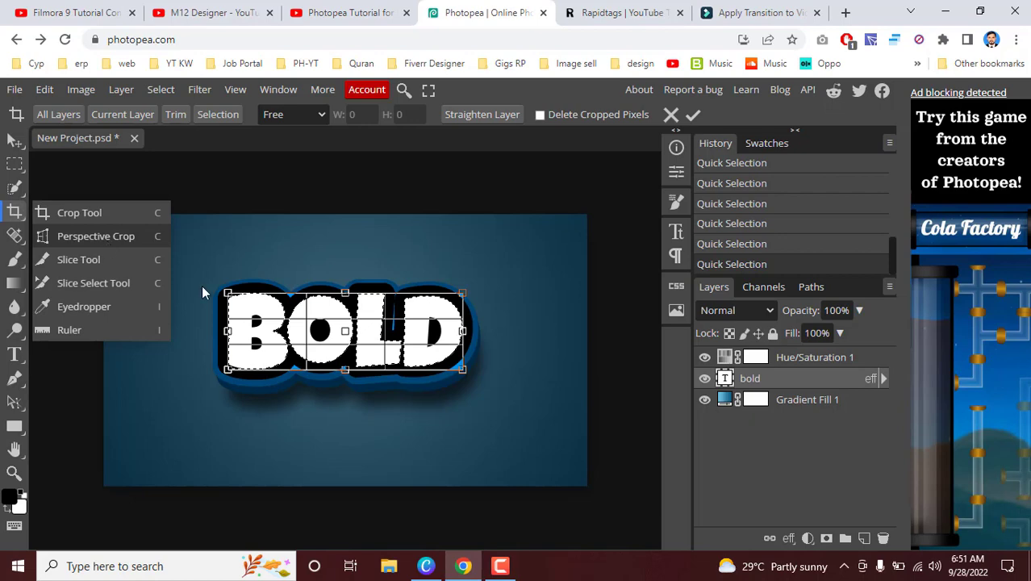
{"action": "left_click_drag", "start_coordinate": [222, 333], "coordinate": [205, 332]}
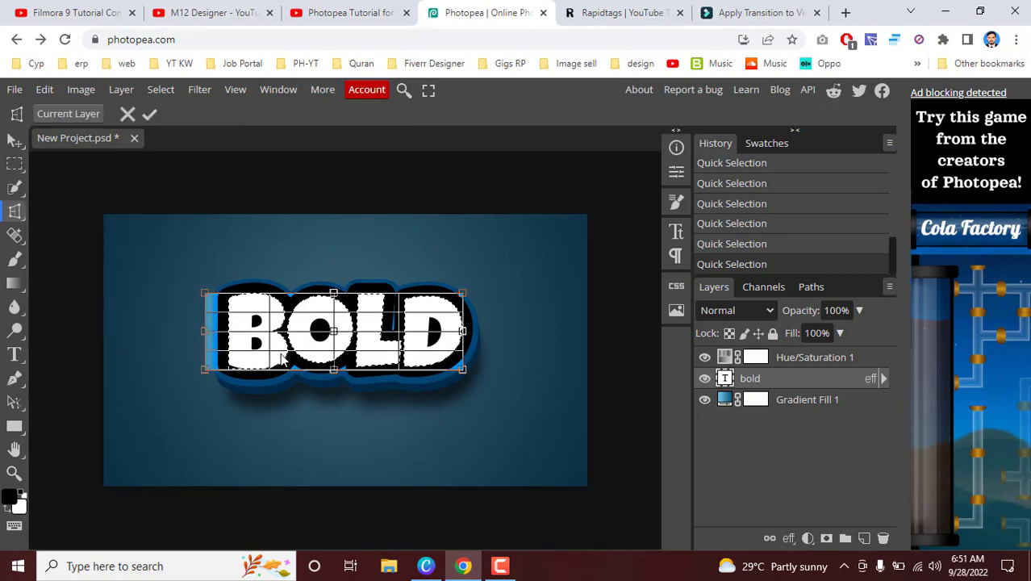
{"action": "key", "text": "Return"}
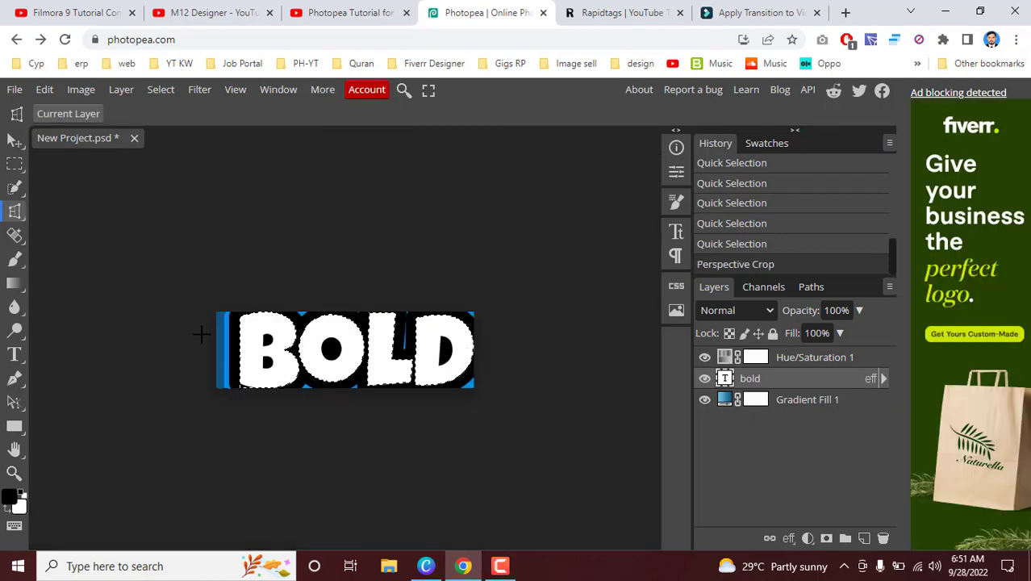
{"action": "key", "text": "ctrl+z"}
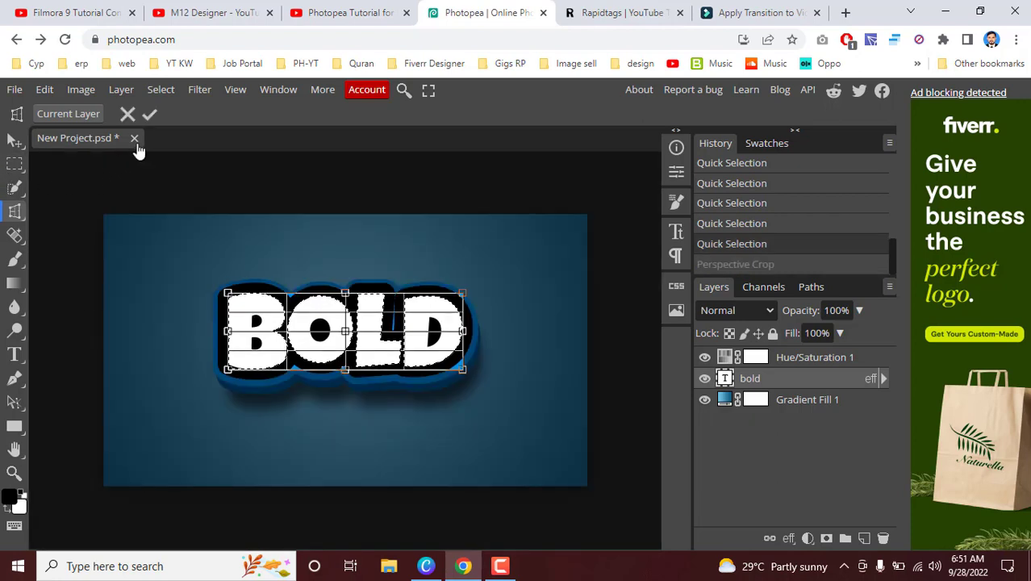
Step: Draw a series of overlapping rectangular slices over and below the BOLD lettering with the Slice tool
{"action": "left_click", "coordinate": [16, 212]}
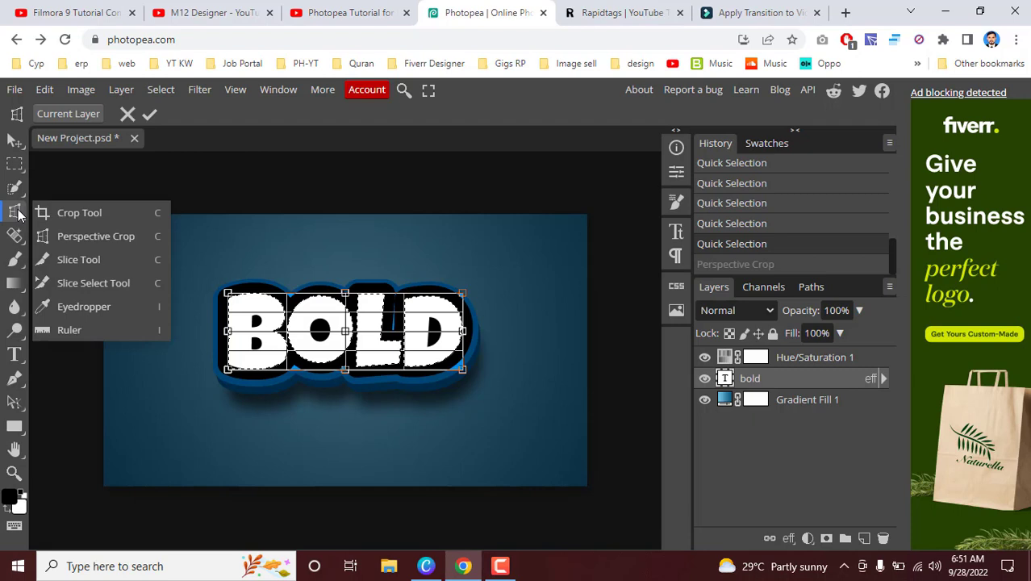
{"action": "left_click", "coordinate": [121, 261]}
{"action": "left_click_drag", "start_coordinate": [217, 240], "coordinate": [307, 396]}
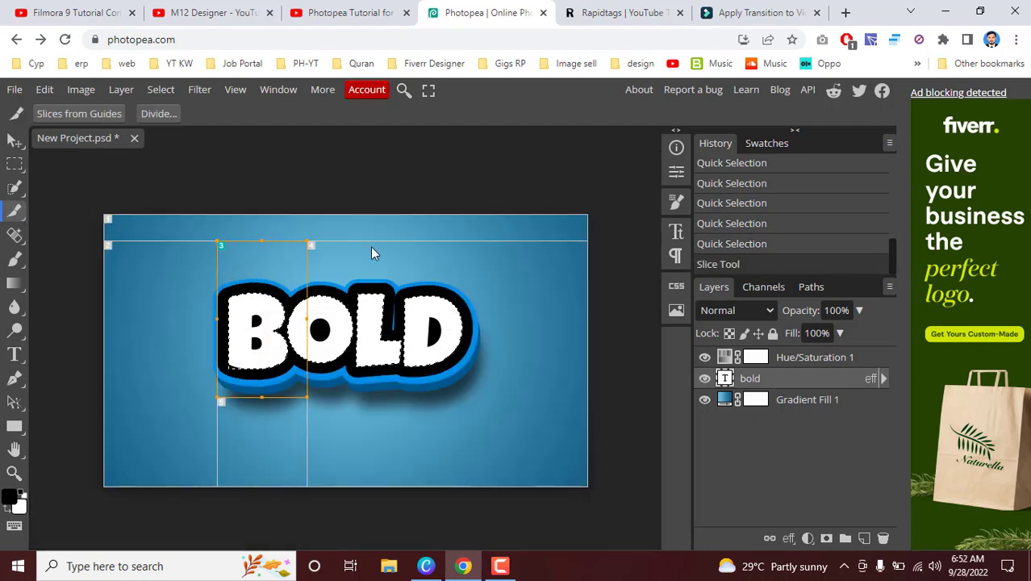
{"action": "left_click_drag", "start_coordinate": [370, 246], "coordinate": [471, 387]}
{"action": "left_click_drag", "start_coordinate": [325, 271], "coordinate": [357, 404]}
{"action": "mouse_move", "coordinate": [520, 289]}
{"action": "left_mouse_down"}
{"action": "mouse_move", "coordinate": [142, 359]}
{"action": "mouse_move", "coordinate": [167, 356]}
{"action": "left_mouse_up"}
{"action": "left_click_drag", "start_coordinate": [293, 443], "coordinate": [289, 355]}
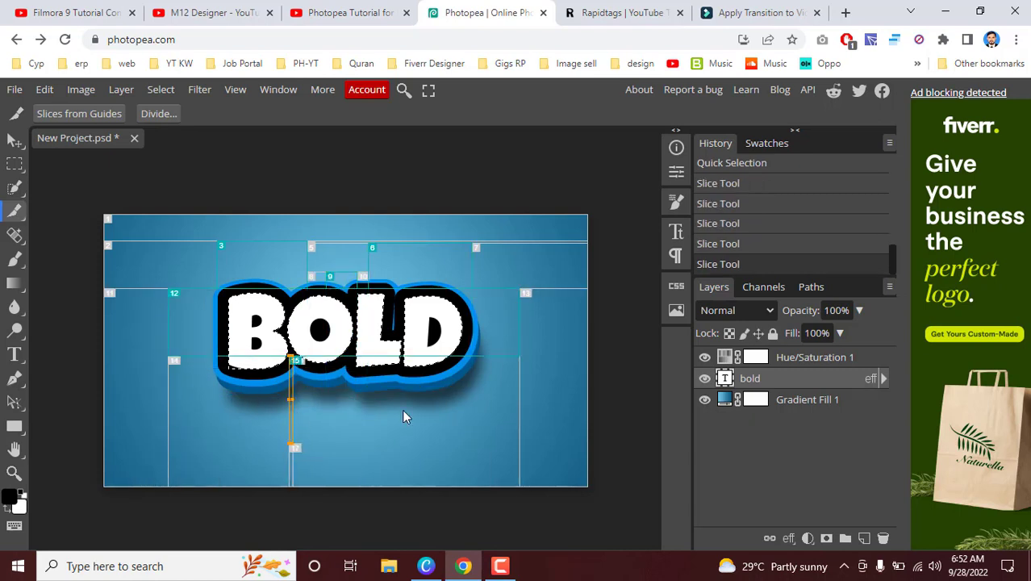
{"action": "left_click_drag", "start_coordinate": [390, 365], "coordinate": [446, 458]}
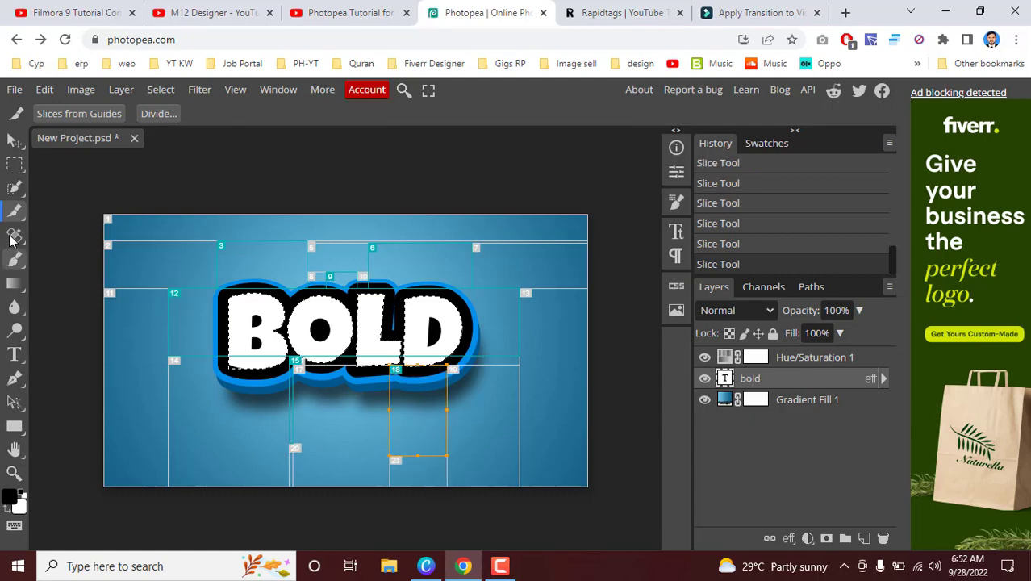
Step: Start the Brush tool on the bold text layer and rasterize that layer
{"action": "right_click", "coordinate": [13, 211]}
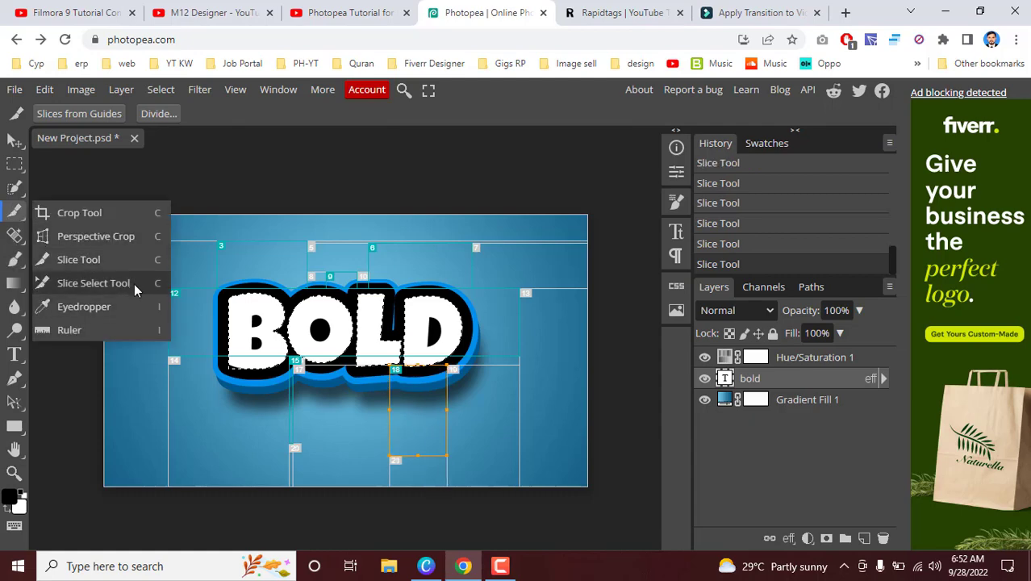
{"action": "left_click", "coordinate": [24, 242]}
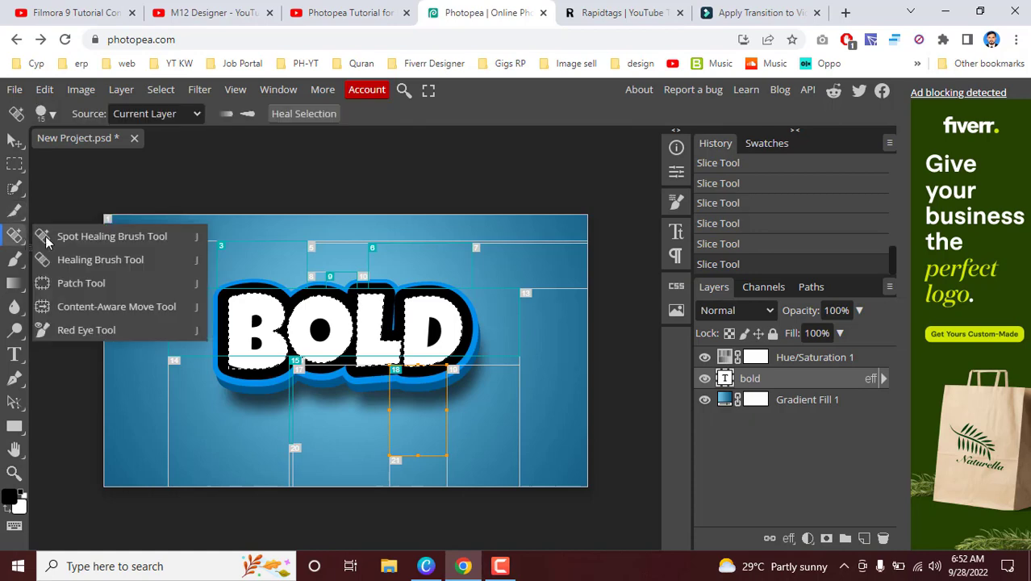
{"action": "left_click", "coordinate": [19, 267]}
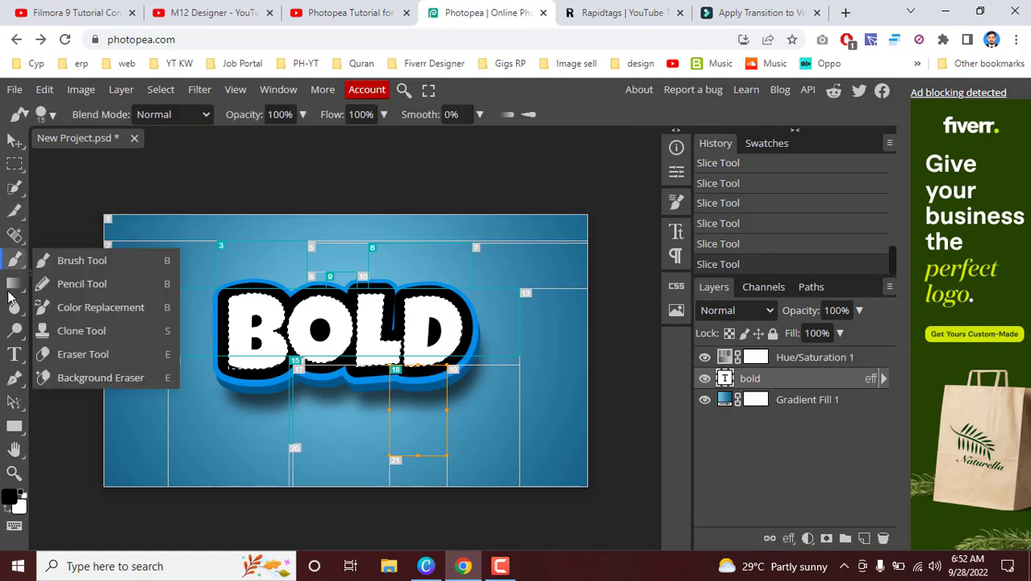
{"action": "left_click", "coordinate": [181, 266]}
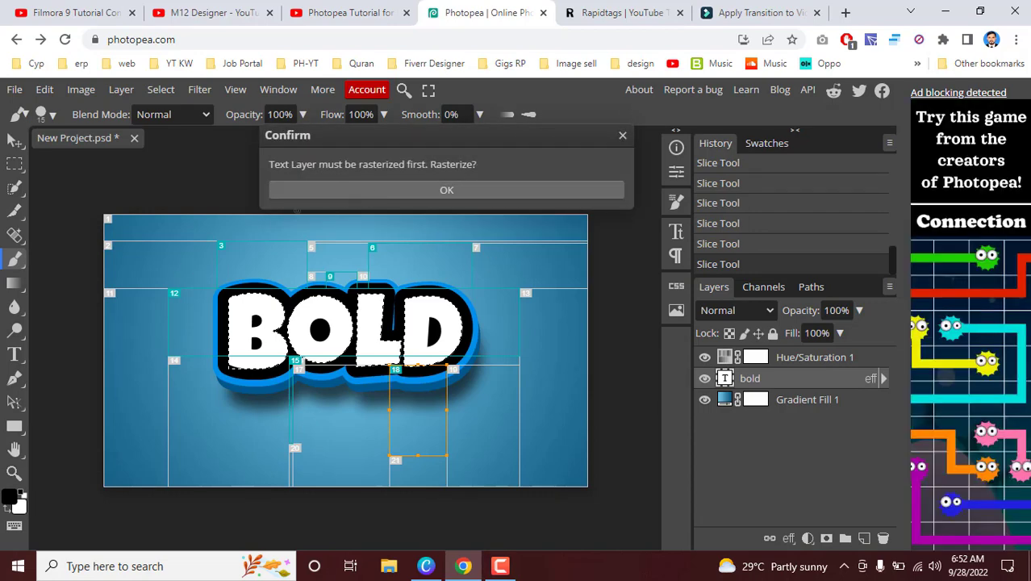
{"action": "left_click", "coordinate": [348, 194]}
Step: Add a new empty layer and place it directly above the bold layer
{"action": "left_click", "coordinate": [826, 406]}
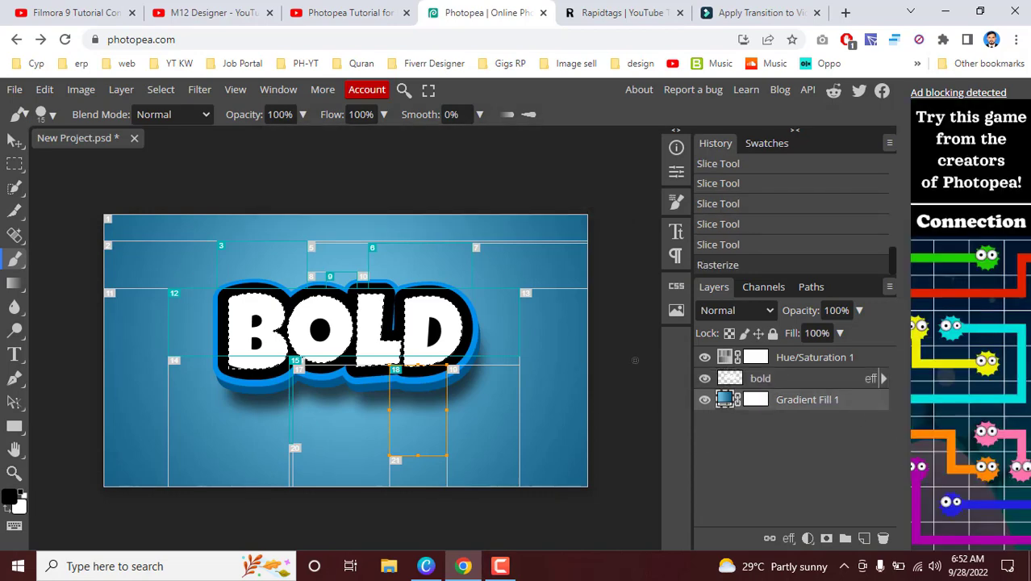
{"action": "left_click", "coordinate": [291, 321]}
{"action": "left_click", "coordinate": [559, 290]}
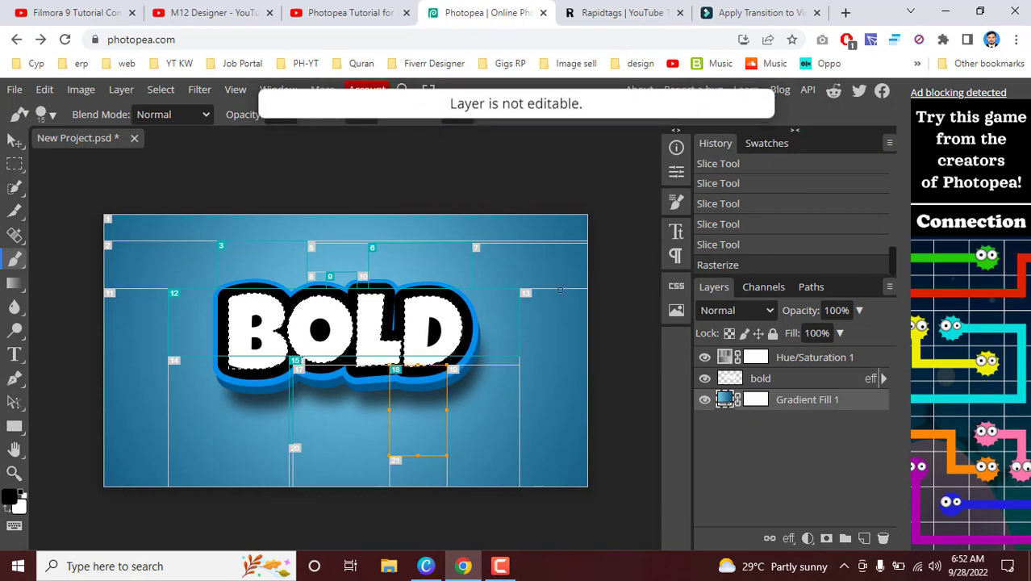
{"action": "left_click", "coordinate": [862, 538]}
{"action": "left_click_drag", "start_coordinate": [758, 400], "coordinate": [766, 367]}
Step: Paint black brush strokes across the selected letters on the new layer and clear the selection
{"action": "mouse_move", "coordinate": [412, 320]}
{"action": "left_mouse_down"}
{"action": "mouse_move", "coordinate": [456, 345]}
{"action": "mouse_move", "coordinate": [236, 329]}
{"action": "mouse_move", "coordinate": [324, 300]}
{"action": "mouse_move", "coordinate": [424, 351]}
{"action": "mouse_move", "coordinate": [348, 317]}
{"action": "mouse_move", "coordinate": [185, 320]}
{"action": "mouse_move", "coordinate": [258, 304]}
{"action": "mouse_move", "coordinate": [359, 356]}
{"action": "mouse_move", "coordinate": [479, 338]}
{"action": "mouse_move", "coordinate": [359, 296]}
{"action": "mouse_move", "coordinate": [316, 337]}
{"action": "left_mouse_up"}
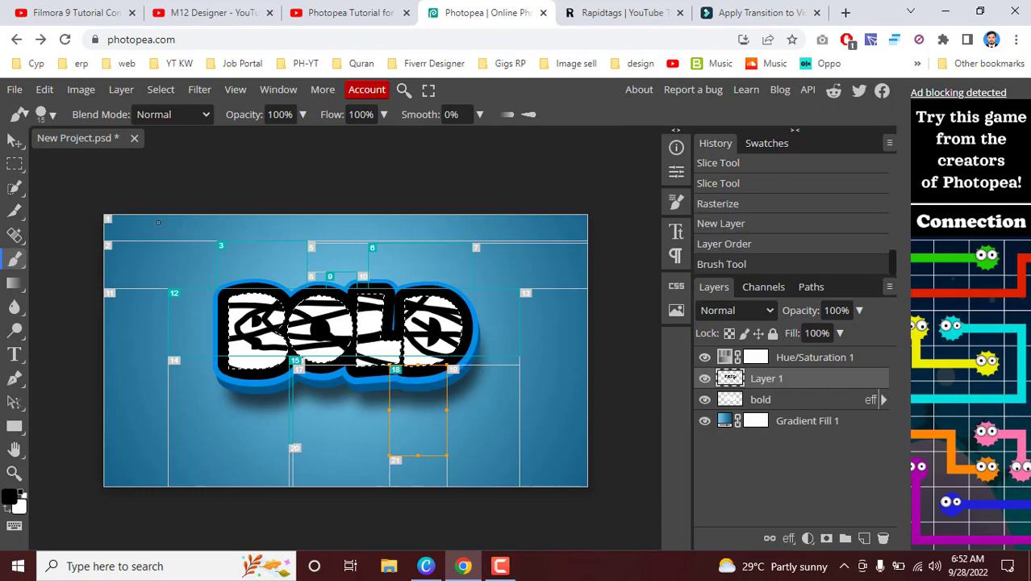
{"action": "left_click", "coordinate": [14, 164]}
{"action": "left_click", "coordinate": [179, 275]}
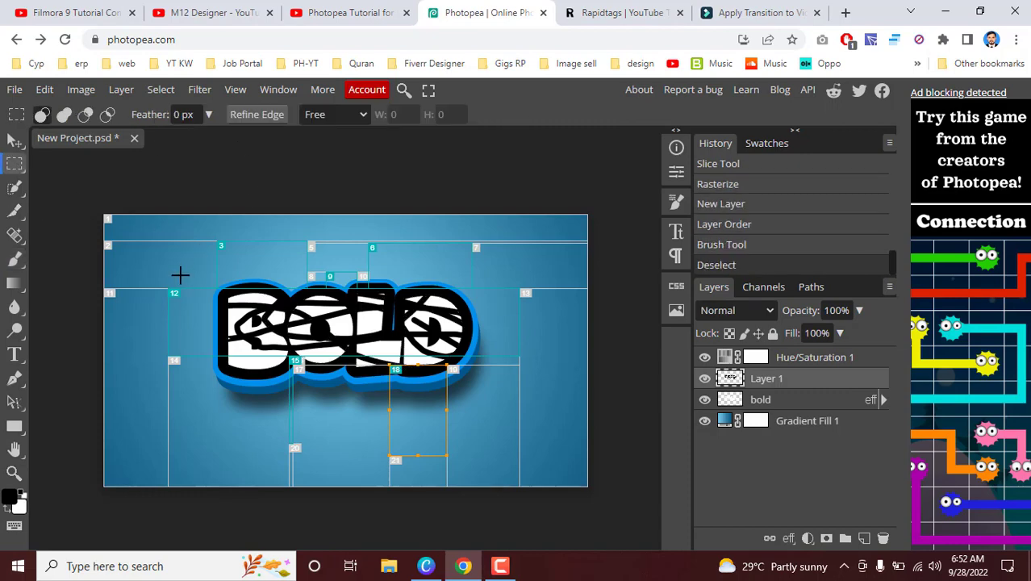
Step: Marquee a rectangle over the upper letters, discard it, and select a small rectangle on the background beside the B
{"action": "right_click", "coordinate": [14, 258]}
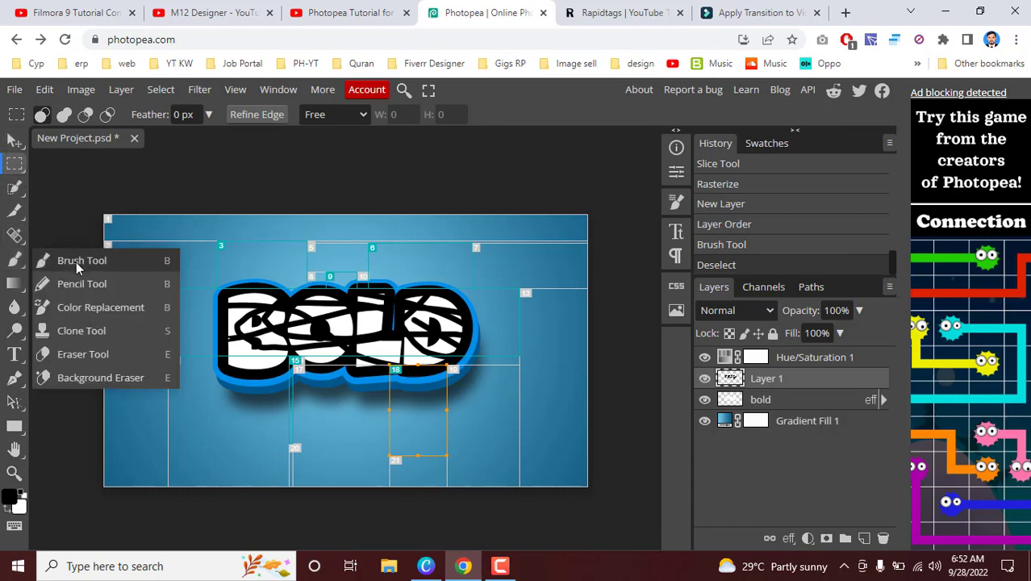
{"action": "left_click_drag", "start_coordinate": [326, 252], "coordinate": [430, 314]}
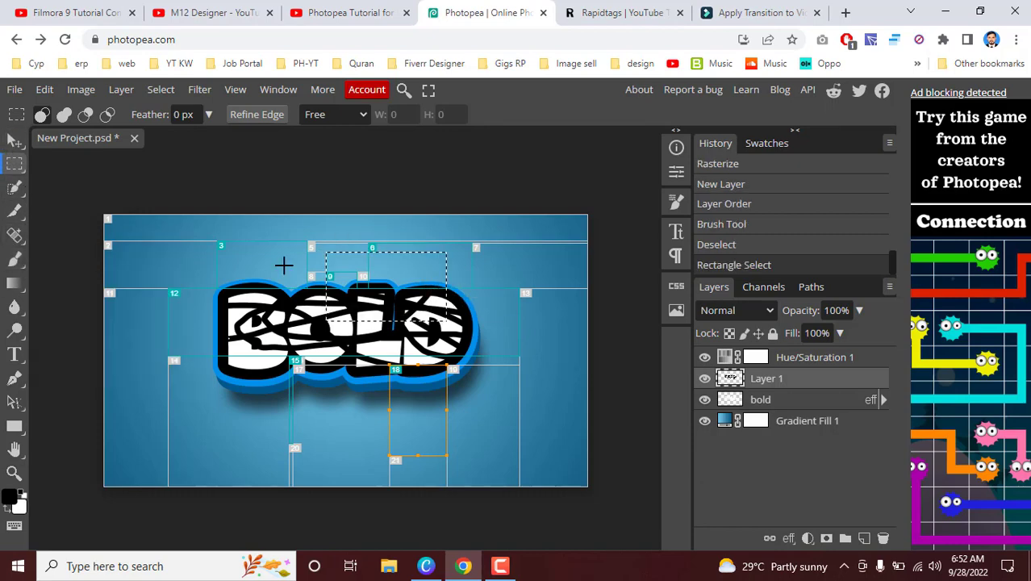
{"action": "left_click", "coordinate": [283, 264]}
{"action": "left_click_drag", "start_coordinate": [118, 283], "coordinate": [170, 305]}
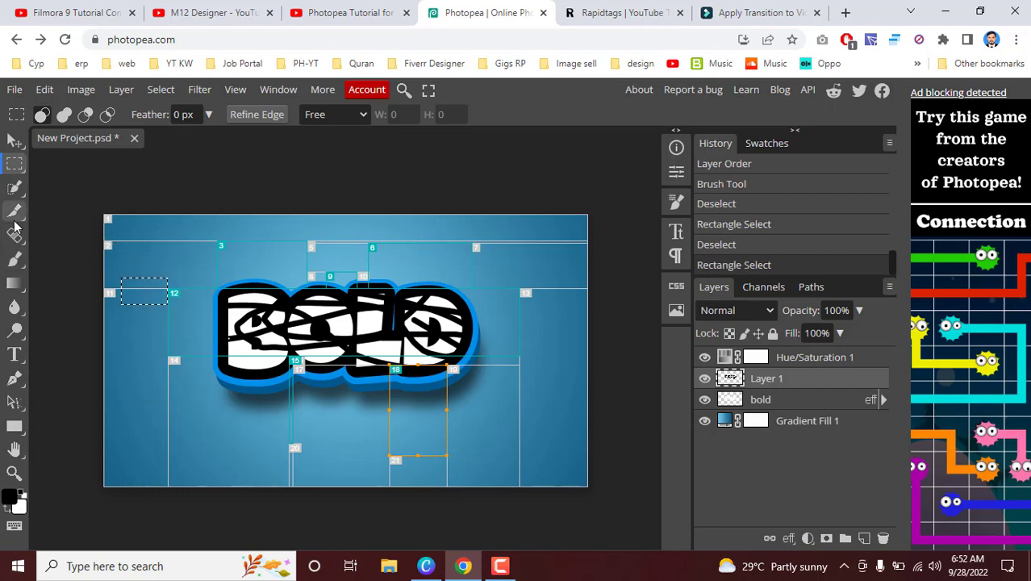
Step: Scribble black strokes inside the small rectangular selection with the Brush tool
{"action": "right_click", "coordinate": [15, 214]}
{"action": "left_click", "coordinate": [15, 214]}
{"action": "left_click", "coordinate": [15, 258]}
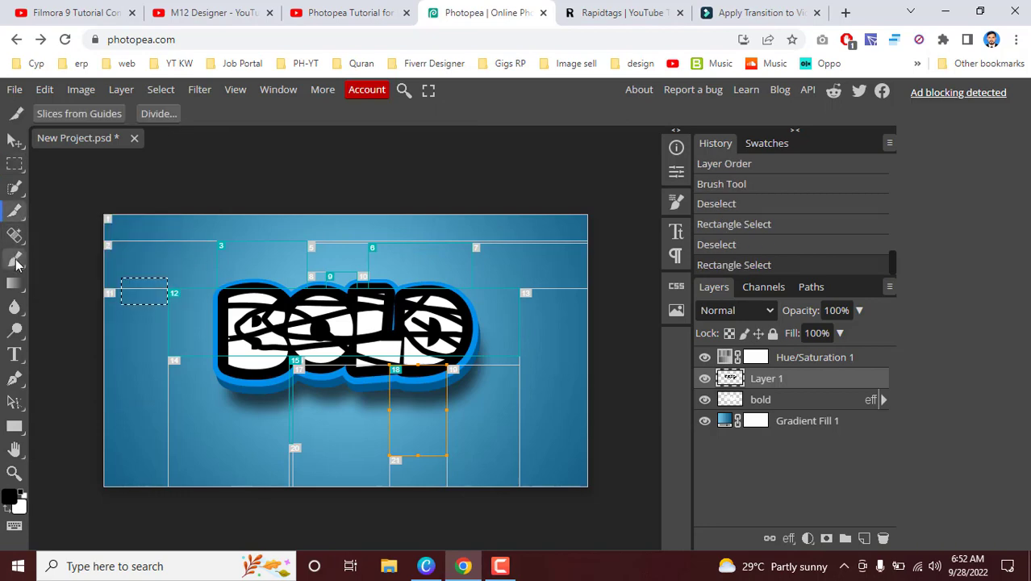
{"action": "left_click", "coordinate": [80, 261]}
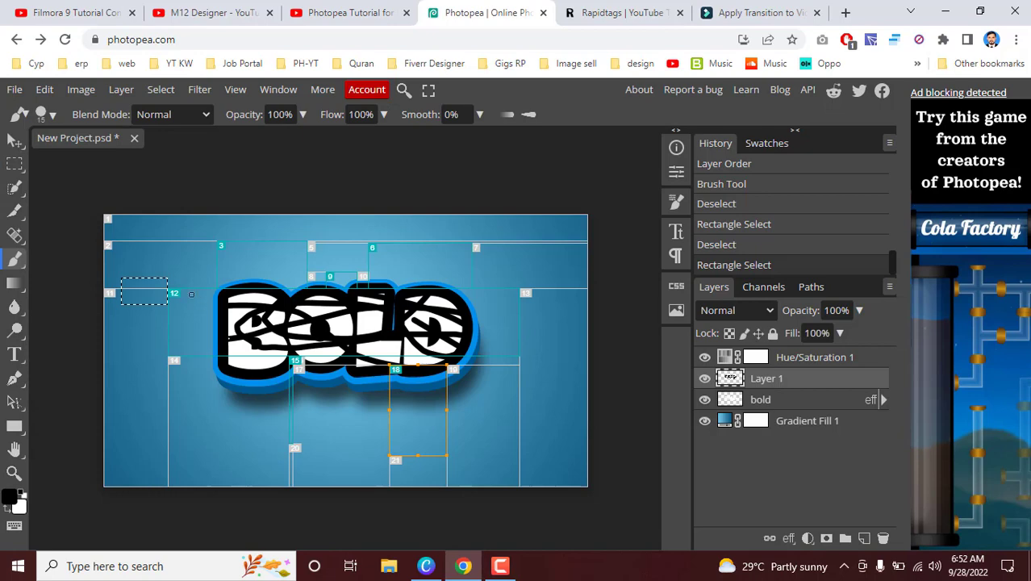
{"action": "mouse_move", "coordinate": [132, 291]}
{"action": "left_mouse_down"}
{"action": "mouse_move", "coordinate": [165, 294]}
{"action": "mouse_move", "coordinate": [125, 296]}
{"action": "left_mouse_up"}
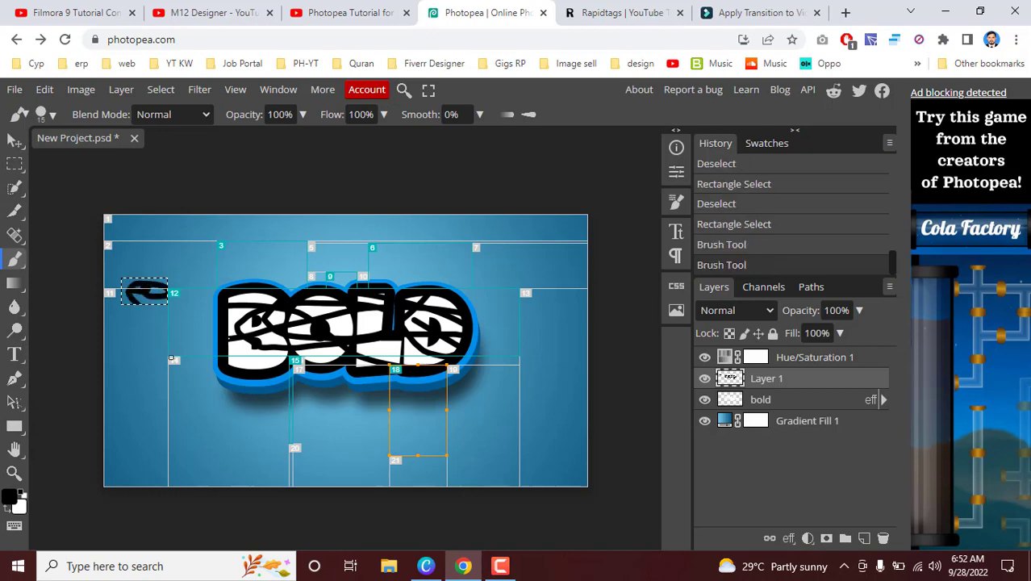
Step: Clear the selection and paint freehand black strokes from the small scribble across the letter B
{"action": "key", "text": "ctrl+d"}
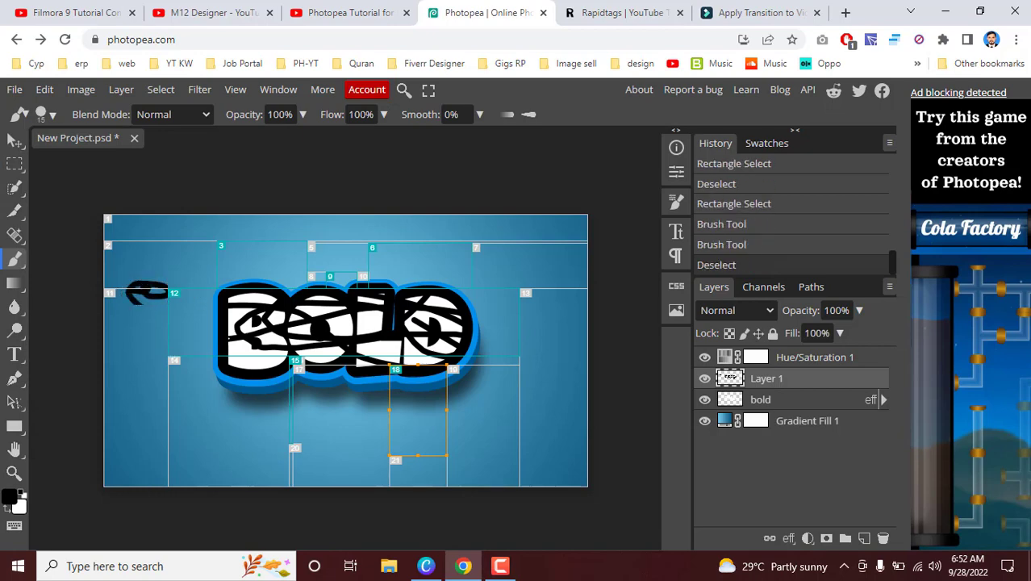
{"action": "mouse_move", "coordinate": [156, 276]}
{"action": "left_mouse_down"}
{"action": "mouse_move", "coordinate": [179, 337]}
{"action": "mouse_move", "coordinate": [266, 355]}
{"action": "mouse_move", "coordinate": [177, 283]}
{"action": "mouse_move", "coordinate": [263, 298]}
{"action": "left_mouse_up"}
{"action": "key", "text": "ctrl+d"}
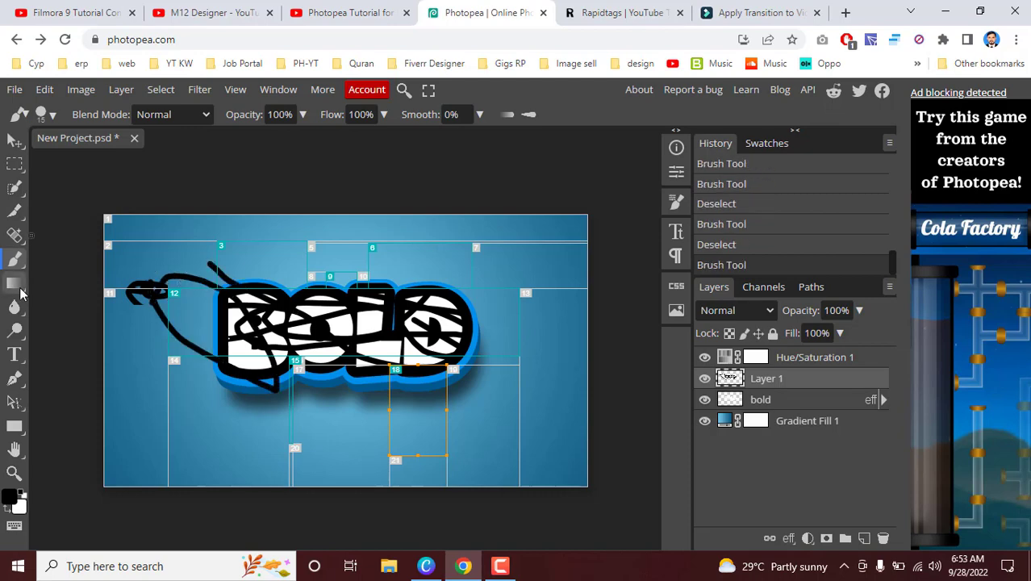
Step: Fill Layer 1 with a linear black-to-white gradient and redraw it starting closer to the canvas centre
{"action": "right_click", "coordinate": [19, 287]}
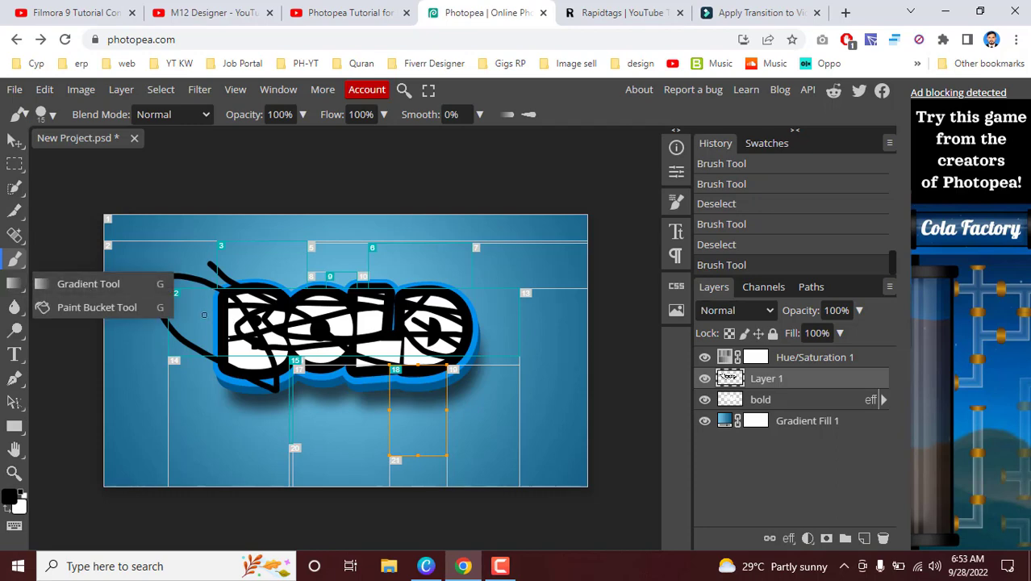
{"action": "left_click", "coordinate": [131, 287]}
{"action": "left_click_drag", "start_coordinate": [214, 308], "coordinate": [407, 394]}
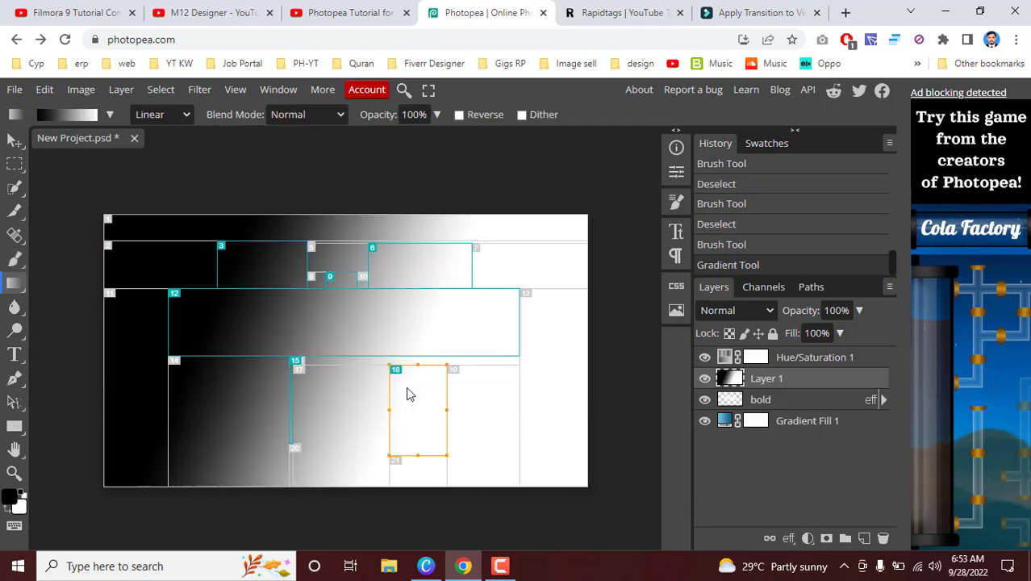
{"action": "left_click_drag", "start_coordinate": [349, 370], "coordinate": [483, 407]}
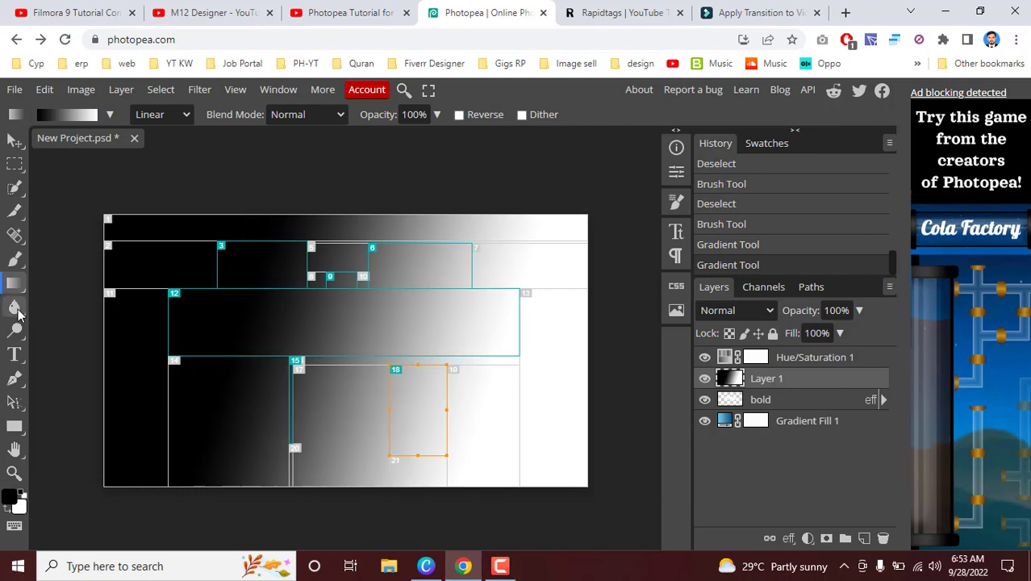
Step: Fill three areas of the gradient with black using the Paint Bucket at tolerance 40
{"action": "right_click", "coordinate": [16, 287]}
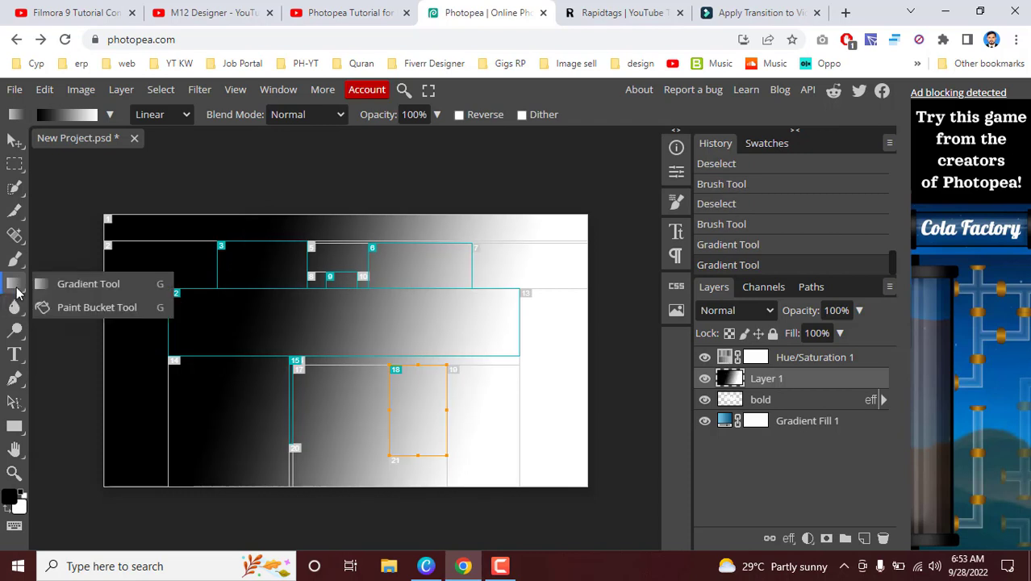
{"action": "left_click", "coordinate": [95, 309]}
{"action": "left_click", "coordinate": [232, 335]}
{"action": "left_click", "coordinate": [392, 340]}
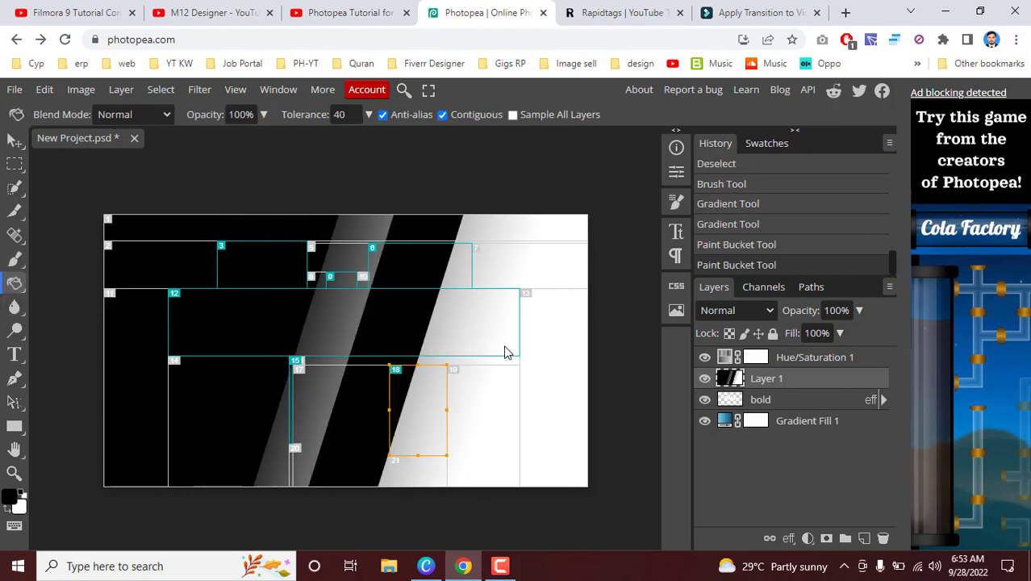
{"action": "left_click", "coordinate": [505, 350]}
Step: Brush over the dark grey diagonal band with the Blur tool at 50% strength
{"action": "right_click", "coordinate": [15, 307]}
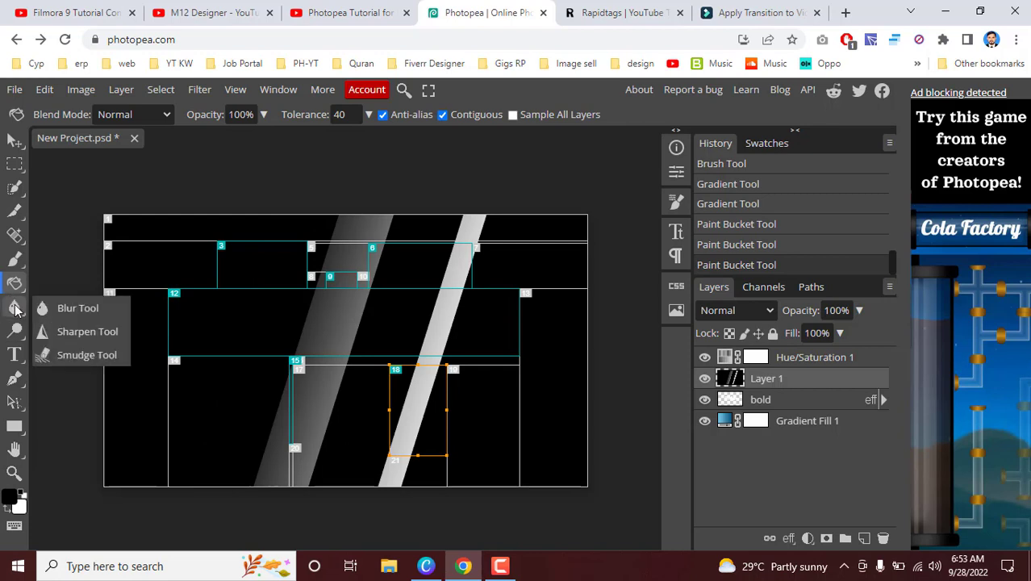
{"action": "left_click", "coordinate": [14, 307]}
{"action": "left_click", "coordinate": [88, 317]}
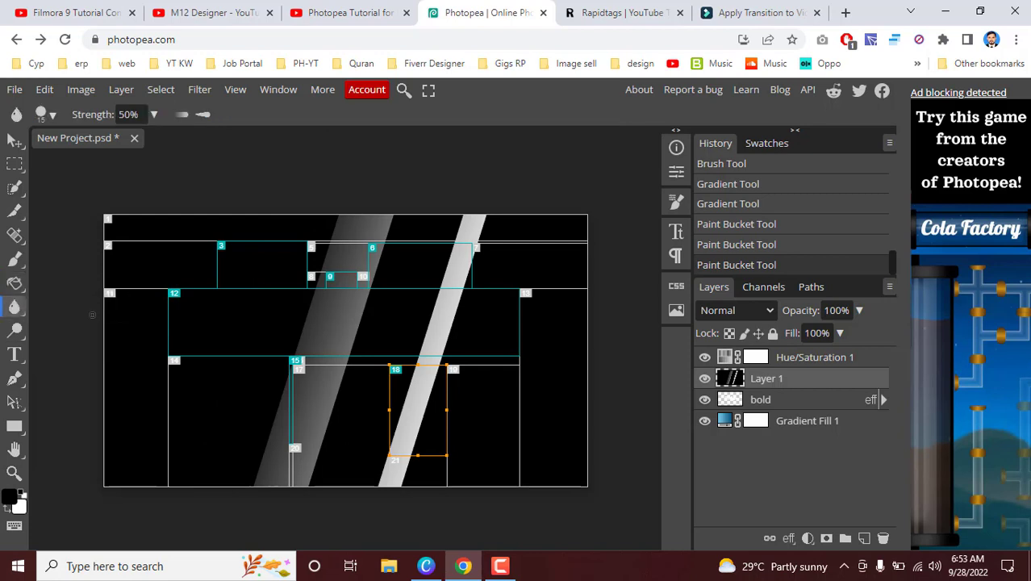
{"action": "left_click_drag", "start_coordinate": [272, 333], "coordinate": [375, 344]}
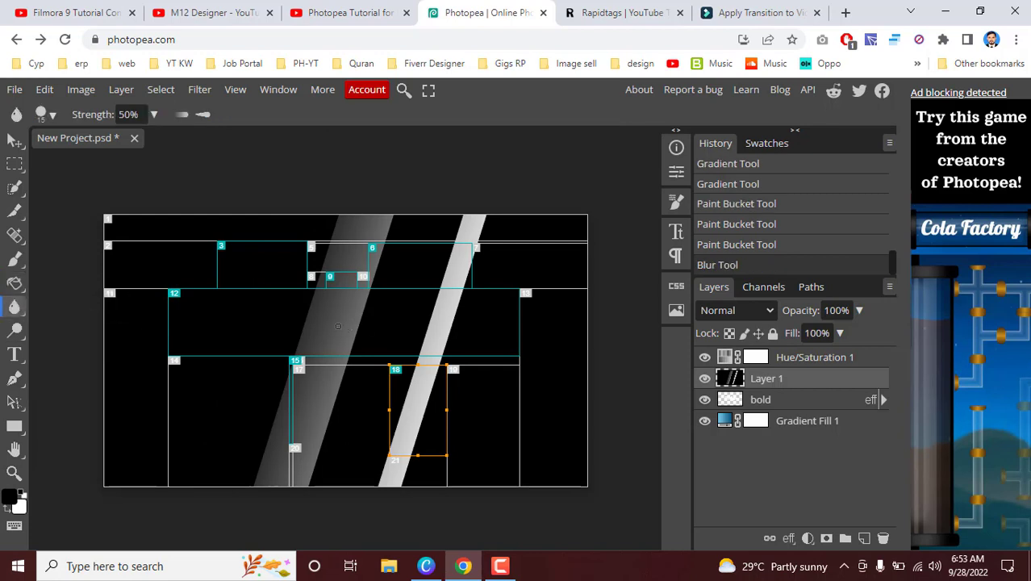
{"action": "left_click", "coordinate": [337, 325]}
Step: Add horizontal white text "HKJHK" in Luckiest Guy across the upper half of the canvas and select all its characters
{"action": "left_click", "coordinate": [13, 334]}
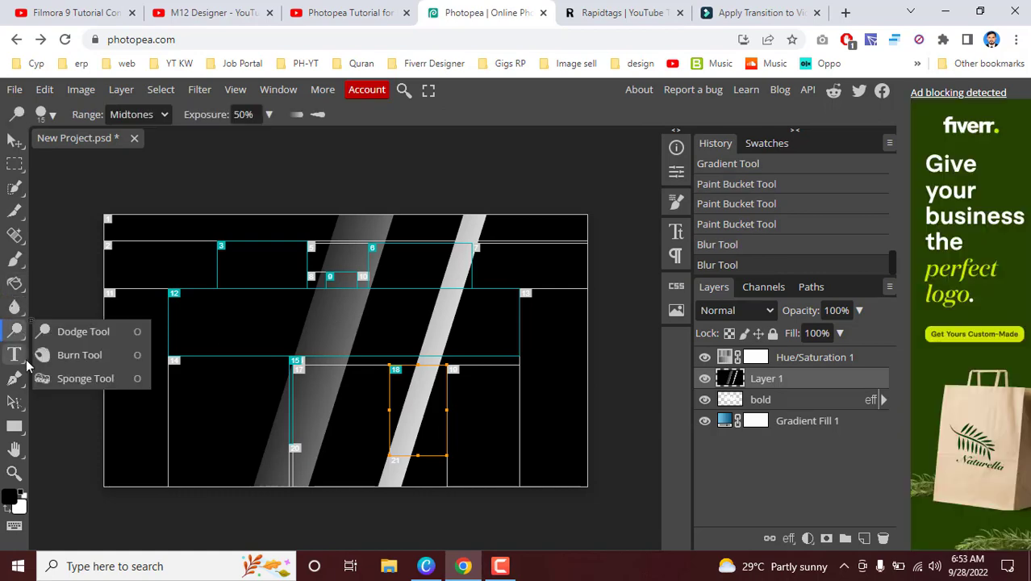
{"action": "left_click", "coordinate": [14, 354]}
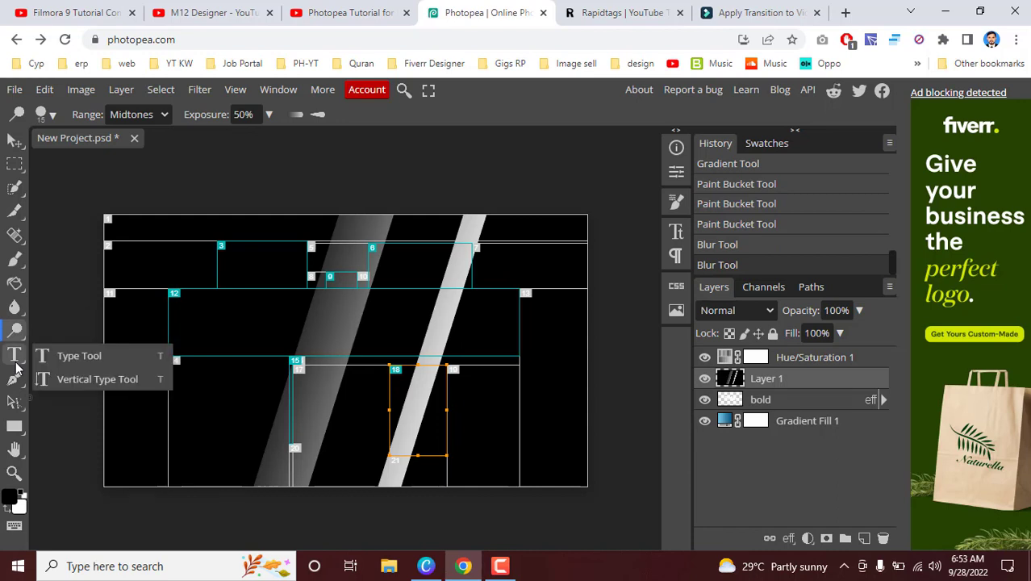
{"action": "left_click", "coordinate": [235, 338]}
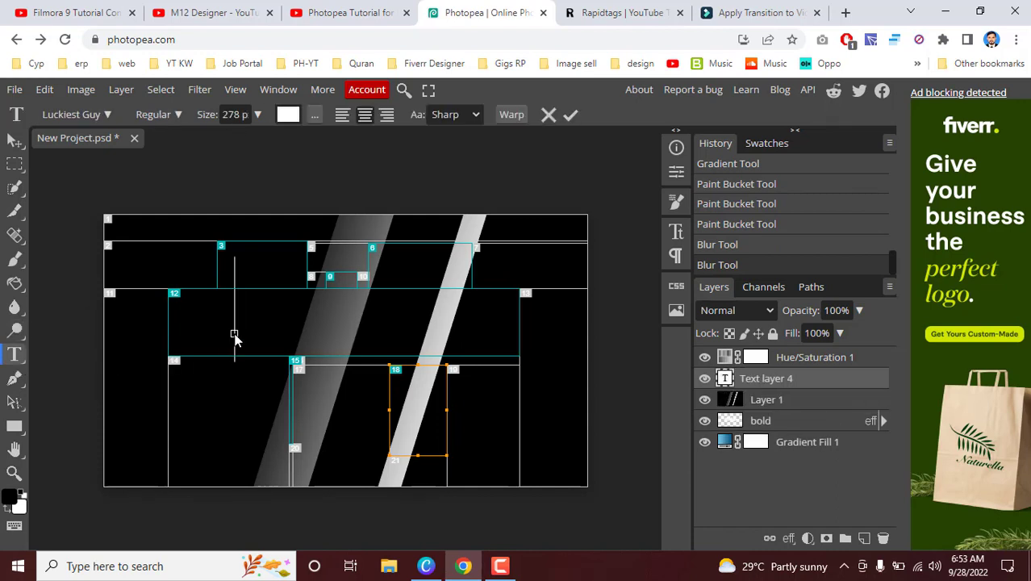
{"action": "type", "text": "HKJHK"}
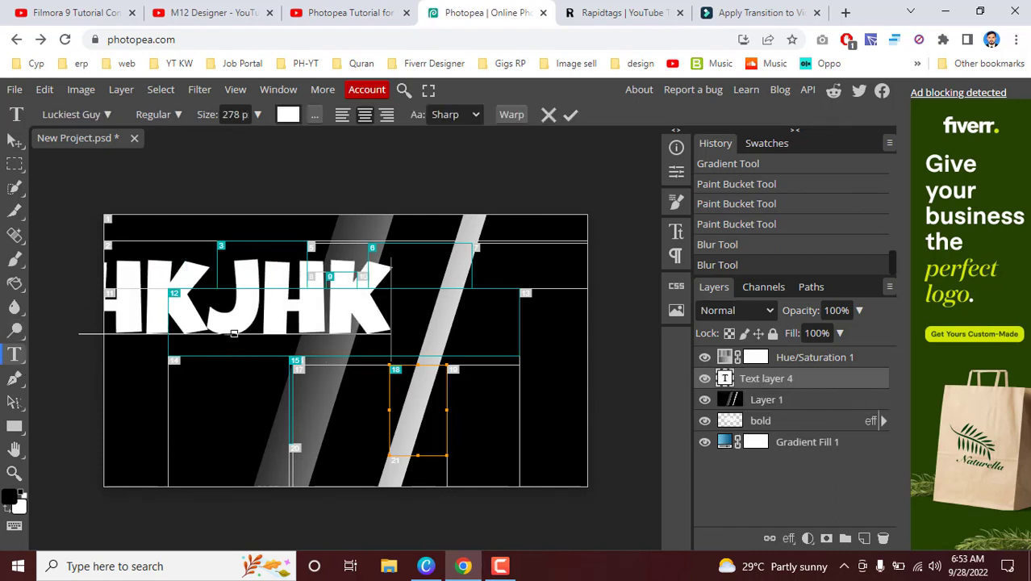
{"action": "key", "text": "ctrl+a"}
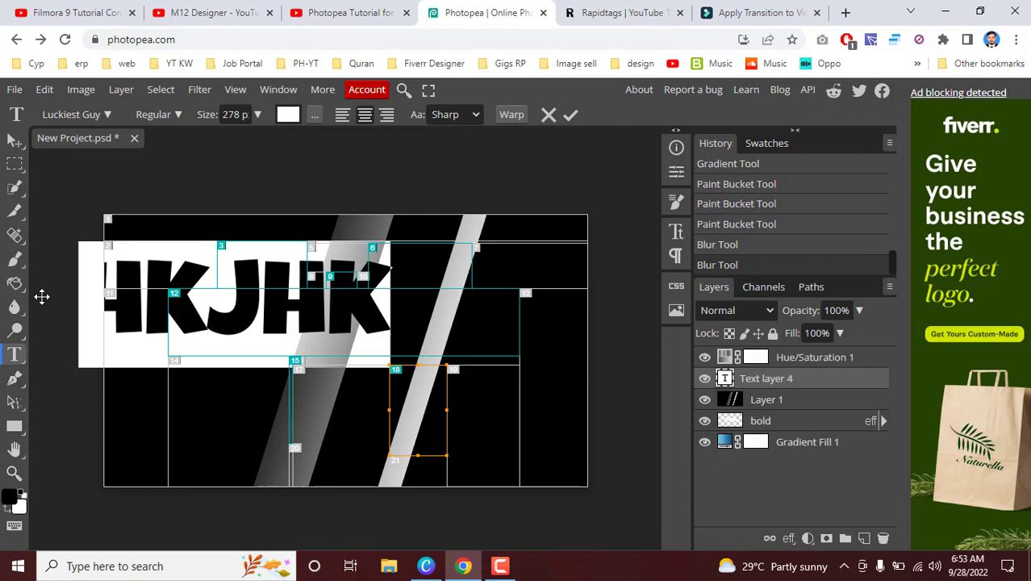
{"action": "scroll", "coordinate": [734, 194], "scroll_direction": "up", "scroll_amount": 3}
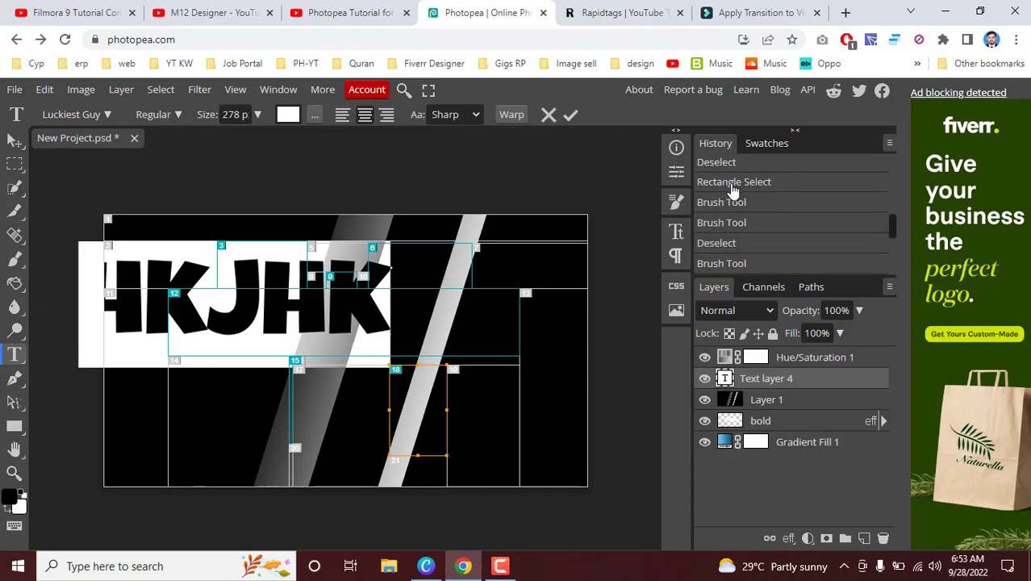
{"action": "scroll", "coordinate": [732, 187], "scroll_direction": "down", "scroll_amount": 5}
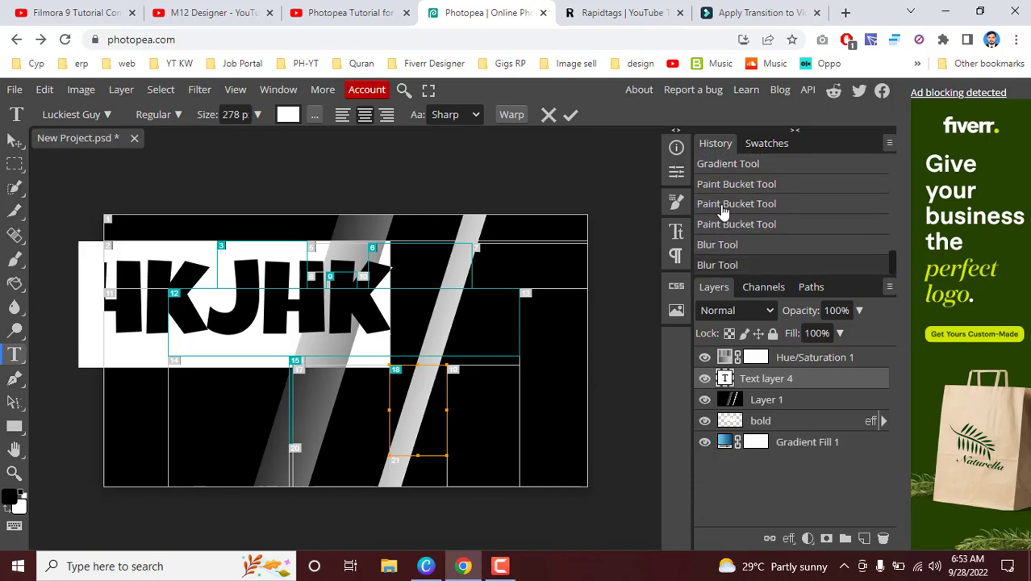
Step: Add the text "lkjlk" with the Vertical Type tool beside the light diagonal band
{"action": "right_click", "coordinate": [16, 363]}
{"action": "left_click", "coordinate": [101, 380]}
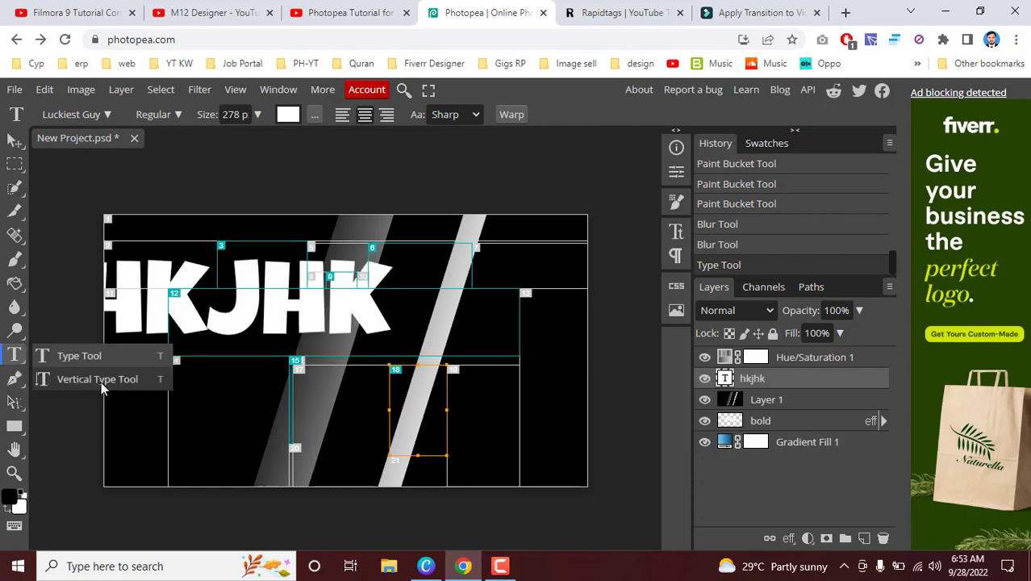
{"action": "left_click", "coordinate": [483, 310]}
{"action": "type", "text": "lkjlk"}
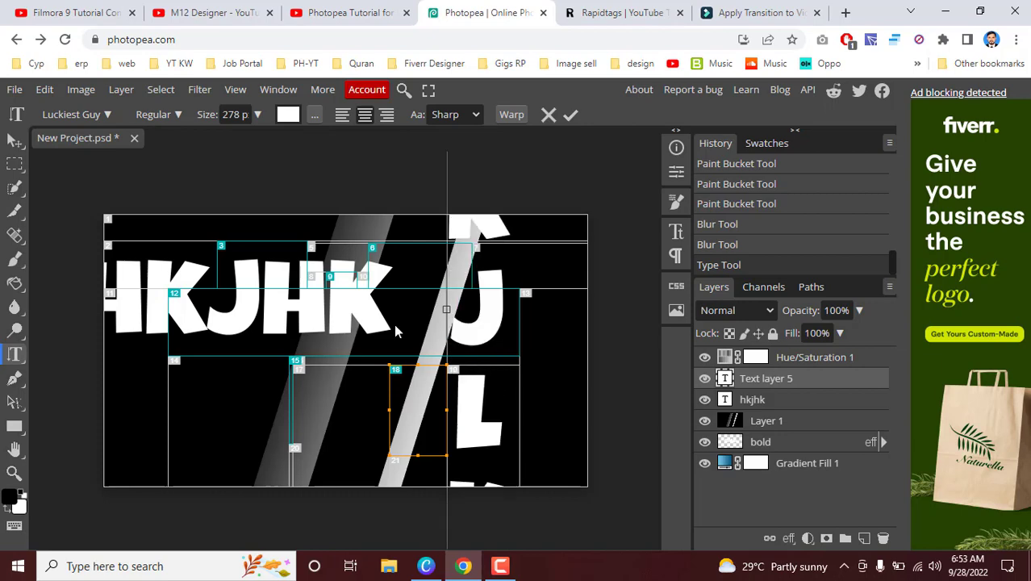
Step: Draw a closed curved black-filled shape with the Pen tool below the HKJHK text, near the canvas's lower-left corner
{"action": "right_click", "coordinate": [17, 381]}
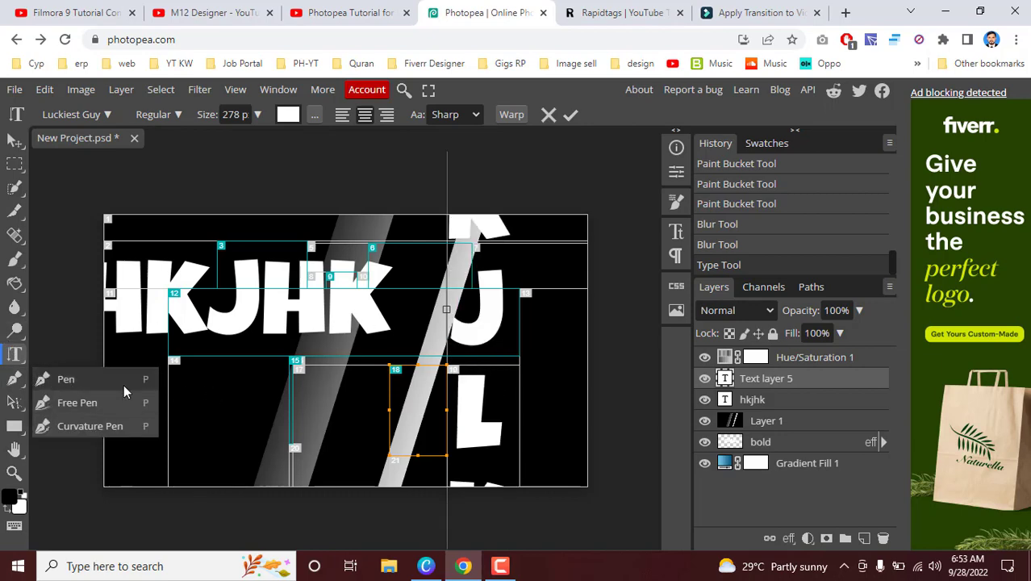
{"action": "left_click", "coordinate": [66, 378]}
{"action": "left_click", "coordinate": [122, 387]}
{"action": "left_click_drag", "start_coordinate": [216, 387], "coordinate": [195, 412]}
{"action": "left_click_drag", "start_coordinate": [160, 455], "coordinate": [136, 454]}
{"action": "left_click", "coordinate": [122, 387]}
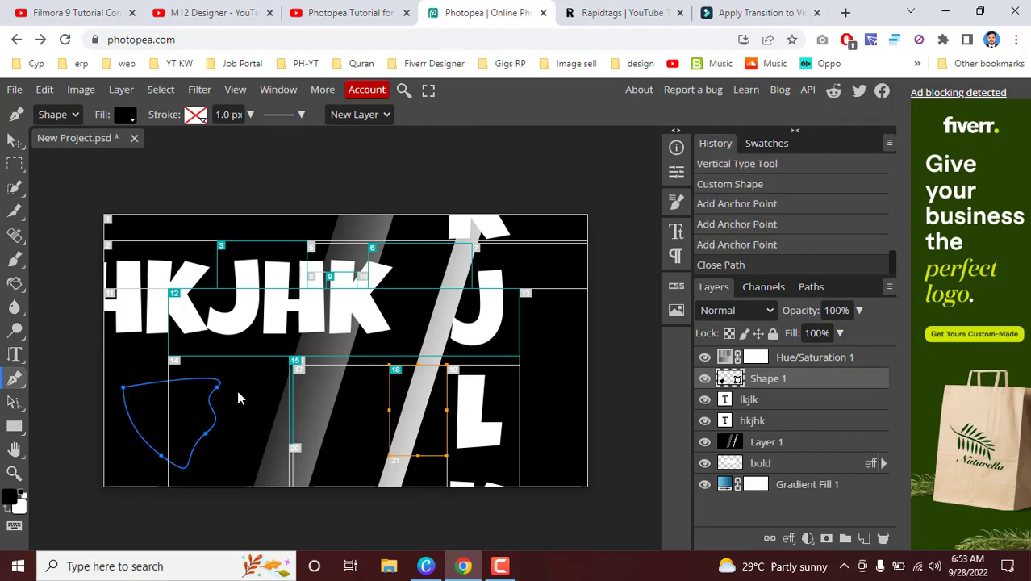
Step: Draw a second closed Pen shape with five anchor points, overlapping the first one and reaching the dark grey band
{"action": "left_click_drag", "start_coordinate": [228, 387], "coordinate": [259, 403]}
{"action": "left_click", "coordinate": [262, 456]}
{"action": "left_click", "coordinate": [205, 462]}
{"action": "left_click", "coordinate": [179, 421]}
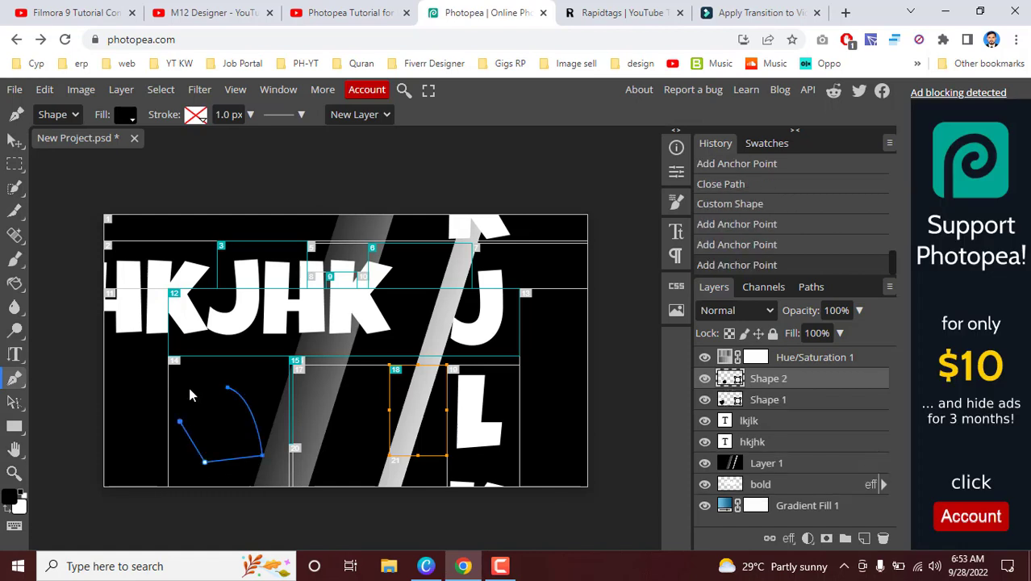
{"action": "left_click", "coordinate": [188, 388]}
{"action": "left_click", "coordinate": [227, 387]}
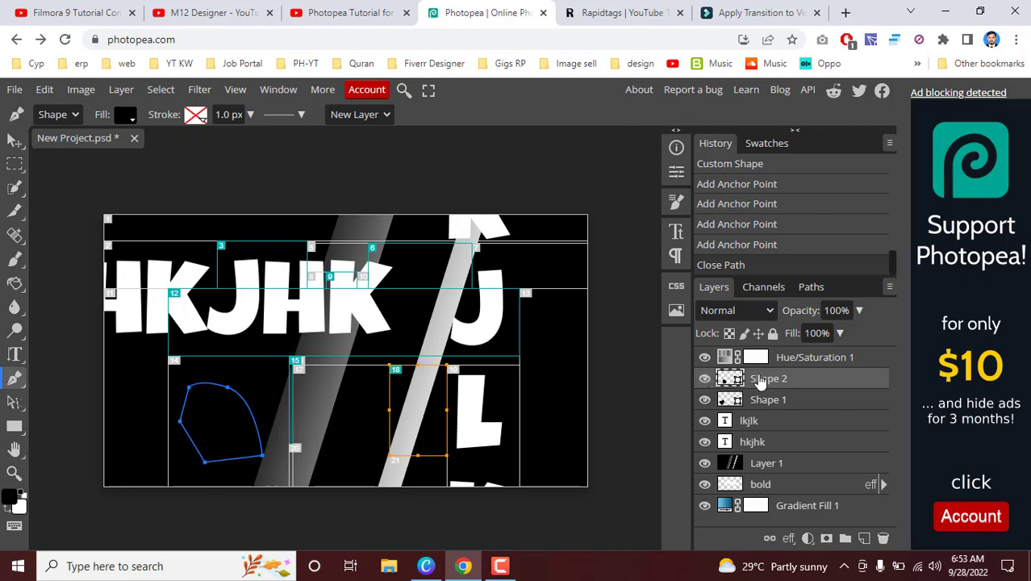
Step: Hide Shape 1 and Shape 2 and add an anchor point on the long curved edge of the Shape 2 path
{"action": "left_click", "coordinate": [704, 399]}
{"action": "left_click", "coordinate": [704, 378]}
{"action": "left_click", "coordinate": [249, 408]}
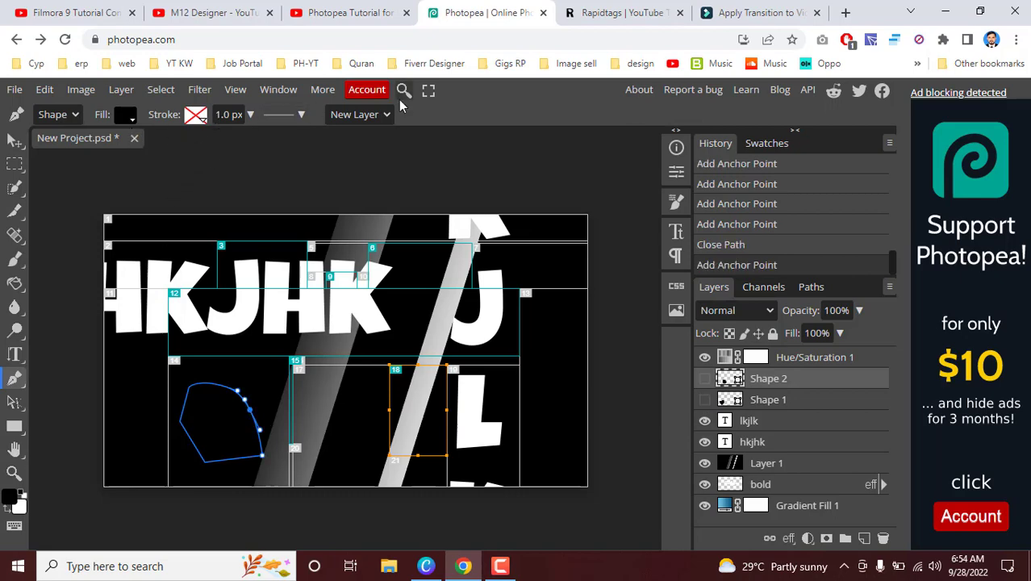
{"action": "left_click", "coordinate": [371, 117]}
{"action": "left_click", "coordinate": [371, 121]}
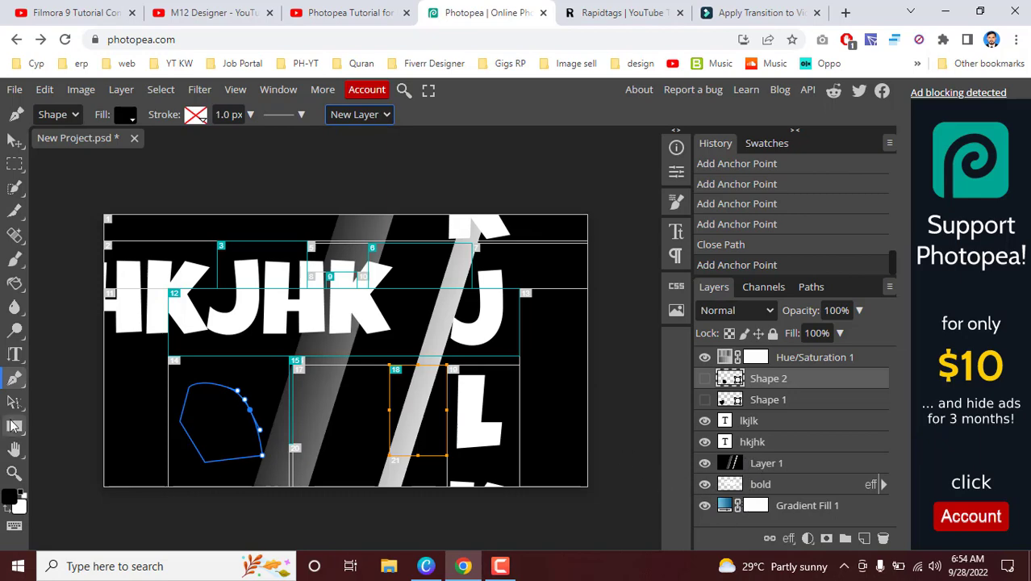
Step: Draw a freehand winding black shape with the Free Pen from the dark grey band through the letter J to the light band
{"action": "right_click", "coordinate": [12, 385]}
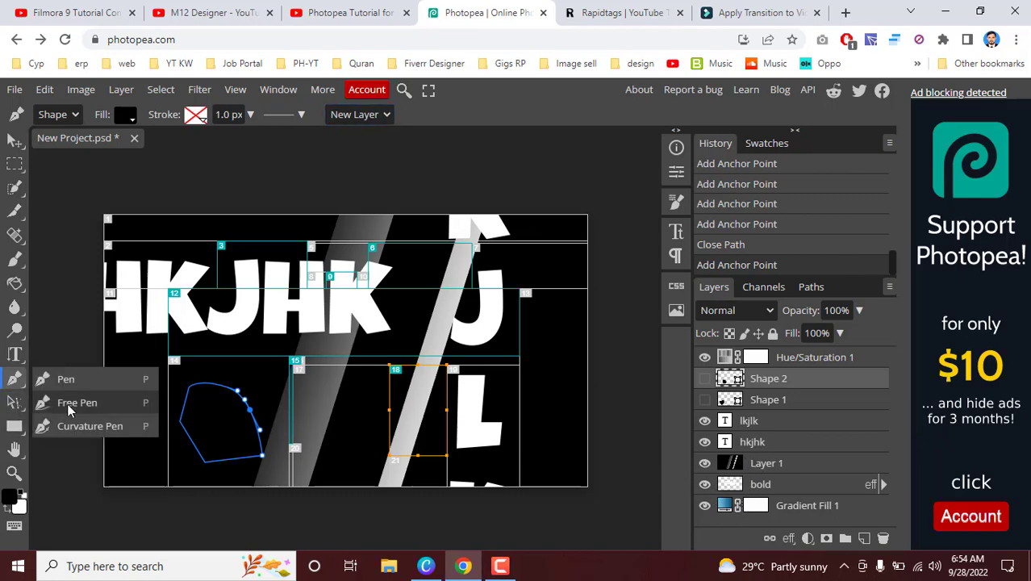
{"action": "left_click", "coordinate": [237, 393]}
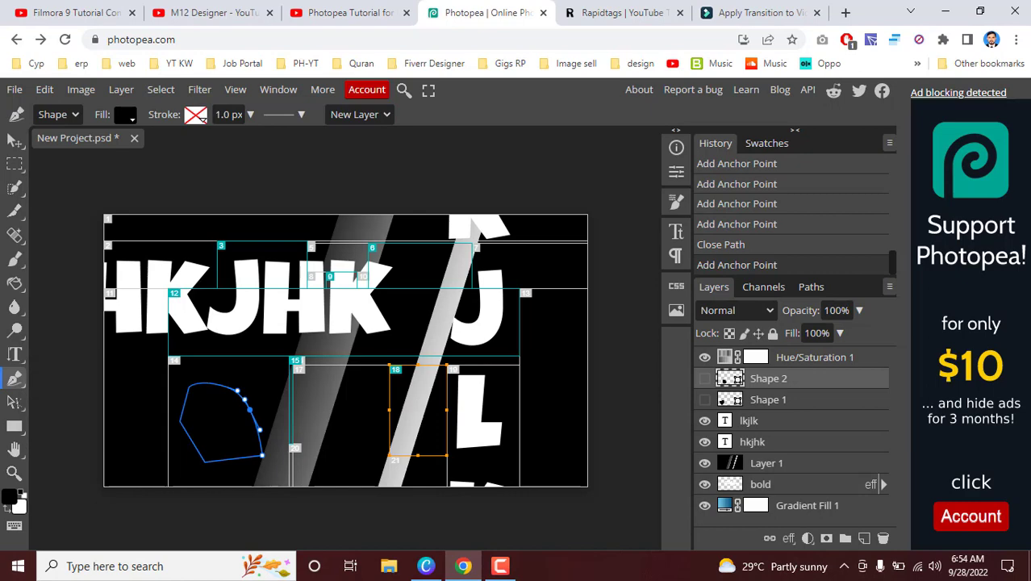
{"action": "mouse_move", "coordinate": [290, 374]}
{"action": "left_mouse_down"}
{"action": "mouse_move", "coordinate": [376, 435]}
{"action": "mouse_move", "coordinate": [318, 441]}
{"action": "mouse_move", "coordinate": [282, 425]}
{"action": "left_mouse_up"}
{"action": "mouse_move", "coordinate": [208, 360]}
{"action": "left_mouse_down"}
{"action": "mouse_move", "coordinate": [211, 292]}
{"action": "mouse_move", "coordinate": [273, 350]}
{"action": "left_mouse_up"}
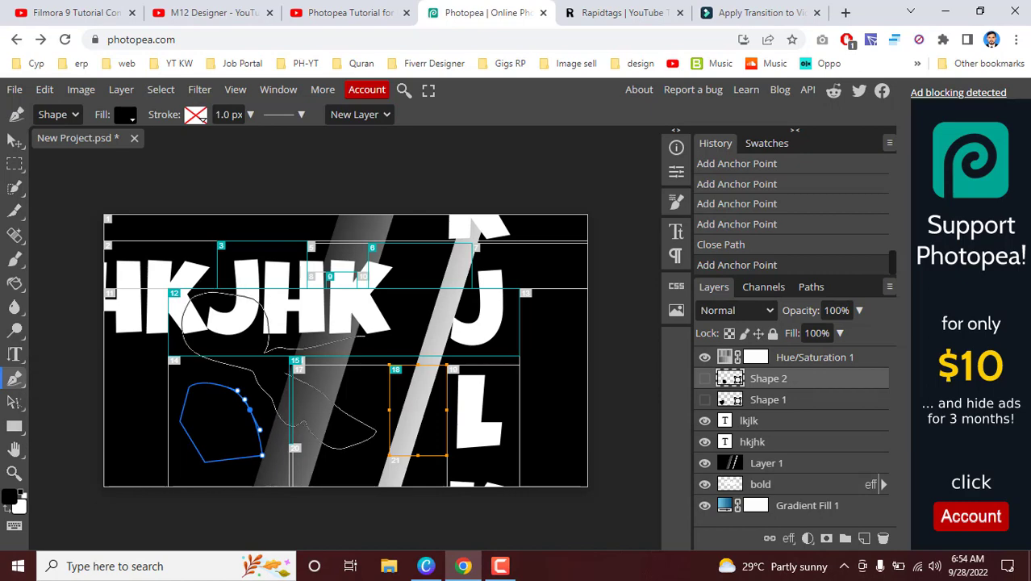
{"action": "left_click_drag", "start_coordinate": [364, 337], "coordinate": [435, 373]}
{"action": "left_click_drag", "start_coordinate": [431, 421], "coordinate": [430, 421]}
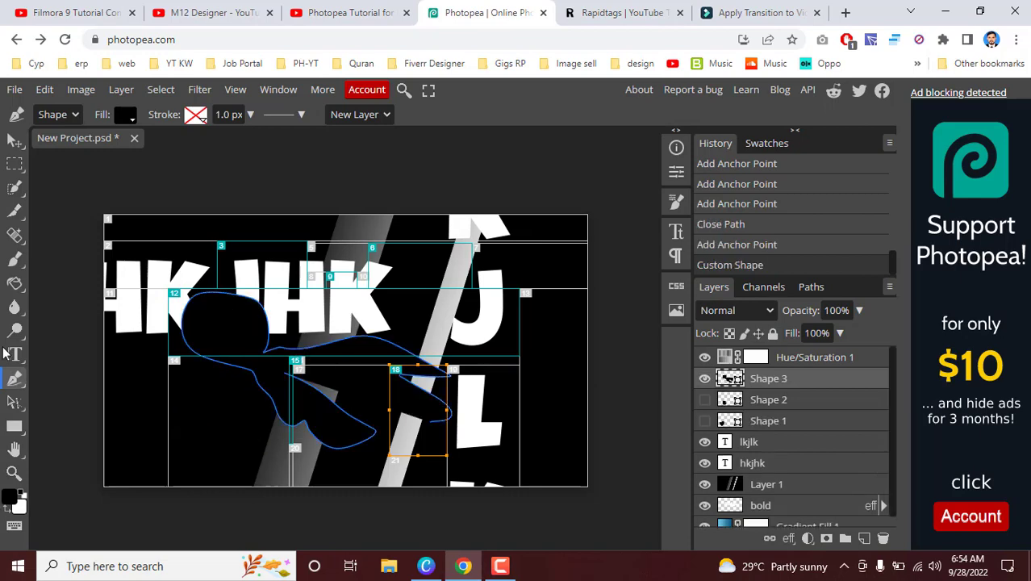
Step: Draw a closed wavy black shape with the Pen tool below the HKJHK text, pulling out curve handles at its anchor points
{"action": "right_click", "coordinate": [14, 379]}
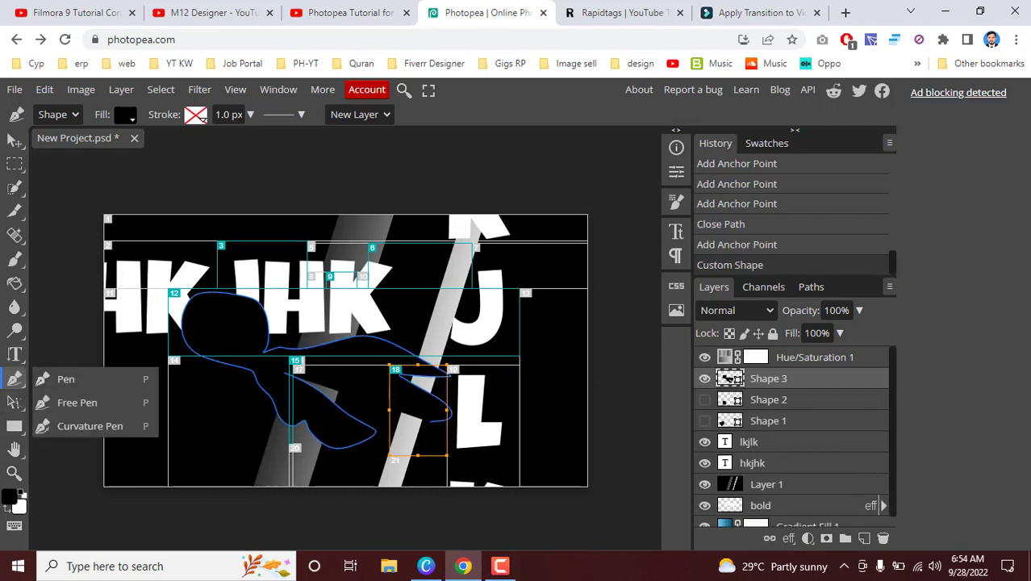
{"action": "left_click", "coordinate": [121, 385]}
{"action": "left_click_drag", "start_coordinate": [208, 390], "coordinate": [298, 442]}
{"action": "left_click_drag", "start_coordinate": [272, 387], "coordinate": [240, 364]}
{"action": "left_click_drag", "start_coordinate": [151, 346], "coordinate": [134, 355]}
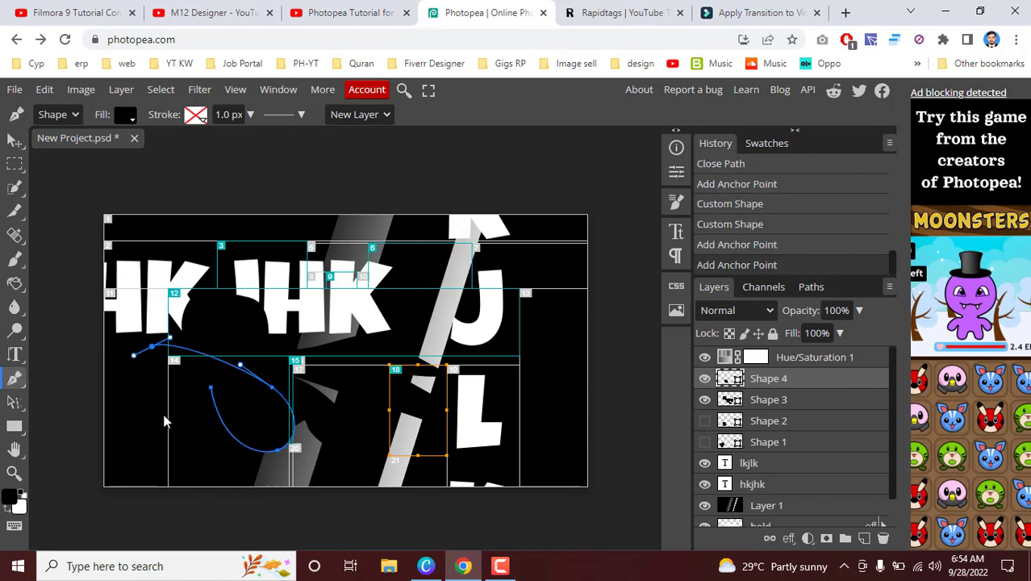
{"action": "left_click_drag", "start_coordinate": [160, 418], "coordinate": [169, 437]}
{"action": "left_click_drag", "start_coordinate": [211, 389], "coordinate": [180, 433]}
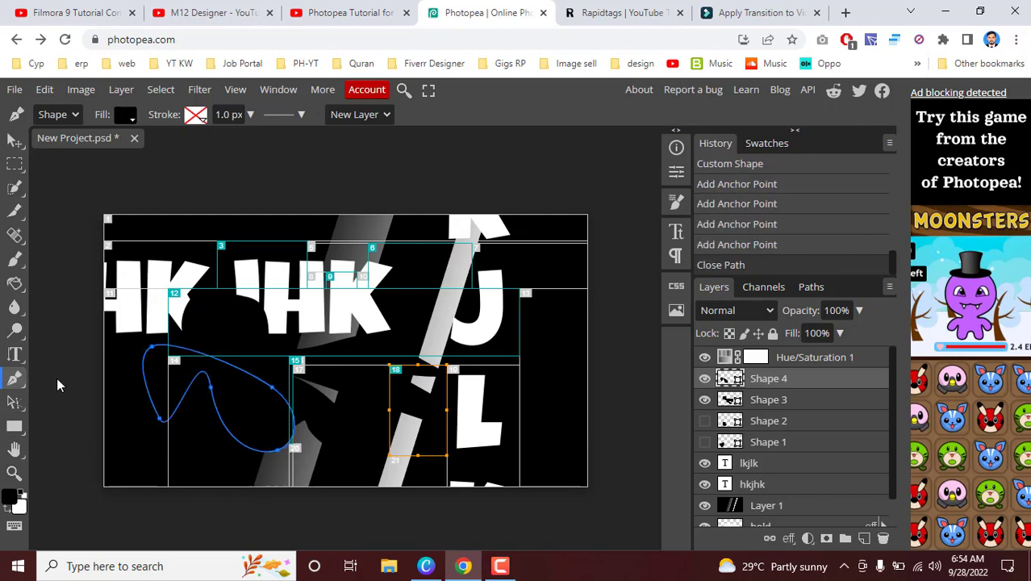
Step: Move the Shape 4 path slightly with the Path Select tool and reselect it
{"action": "right_click", "coordinate": [20, 405]}
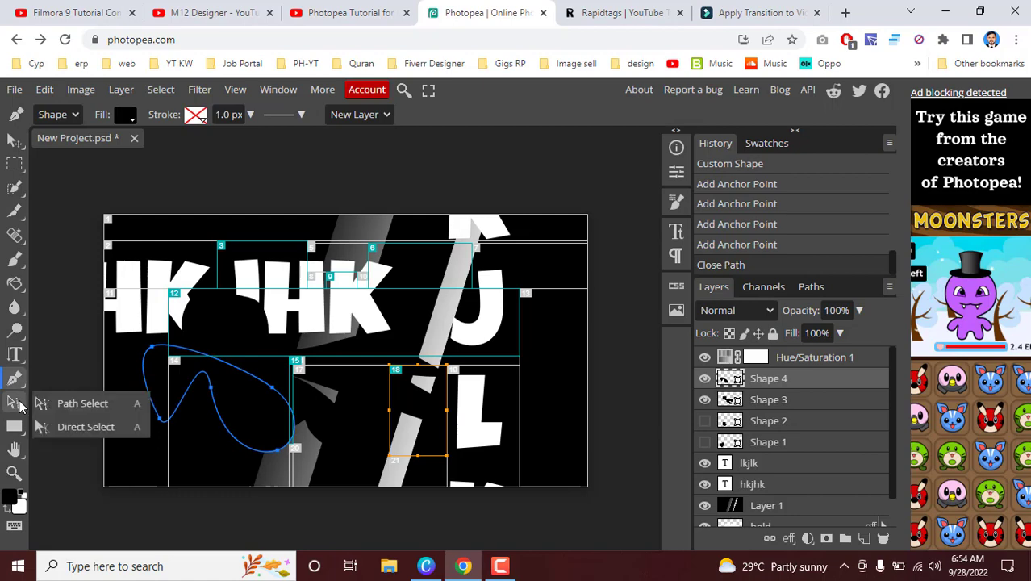
{"action": "left_click", "coordinate": [82, 403]}
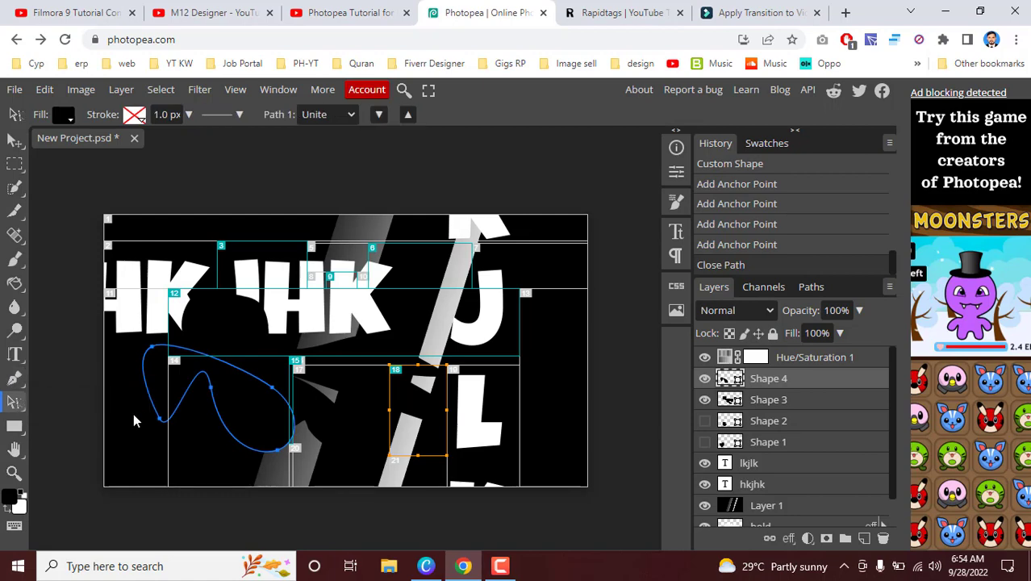
{"action": "left_click_drag", "start_coordinate": [134, 414], "coordinate": [221, 359]}
{"action": "left_click", "coordinate": [222, 322]}
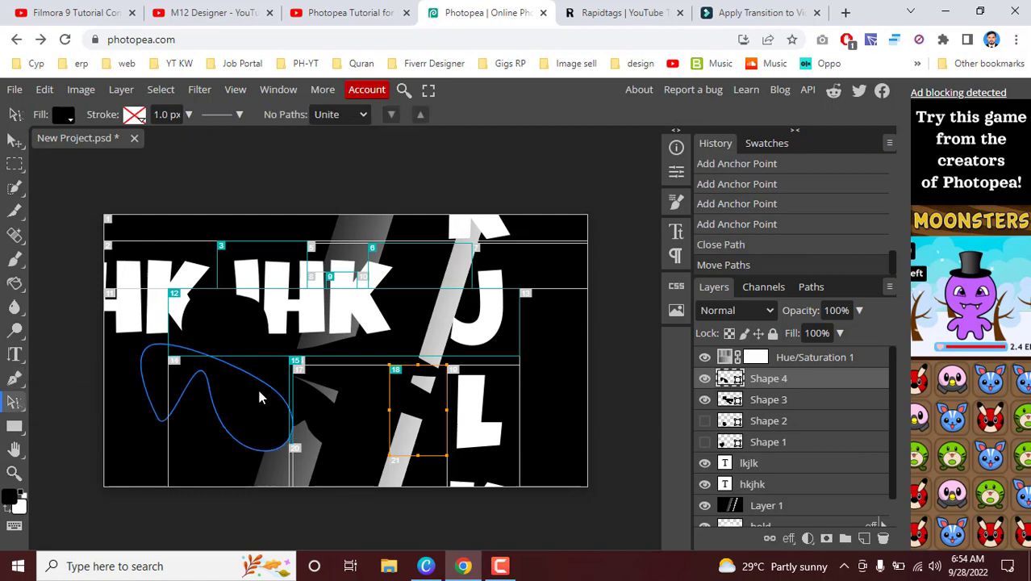
{"action": "left_click", "coordinate": [259, 393]}
Step: Try to draw a rectangle between the light diagonal band and the vertical text
{"action": "right_click", "coordinate": [14, 426]}
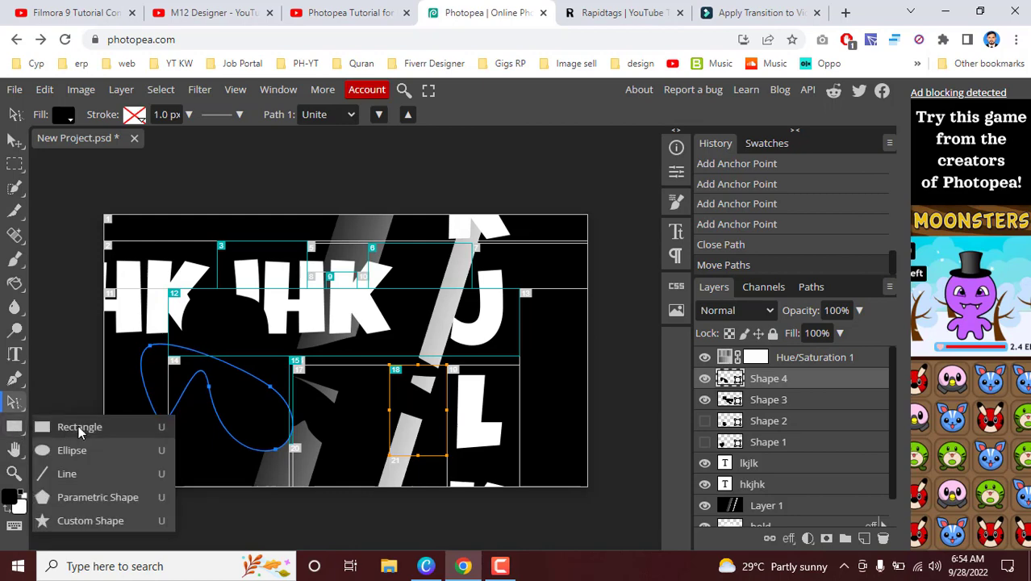
{"action": "left_click", "coordinate": [414, 303]}
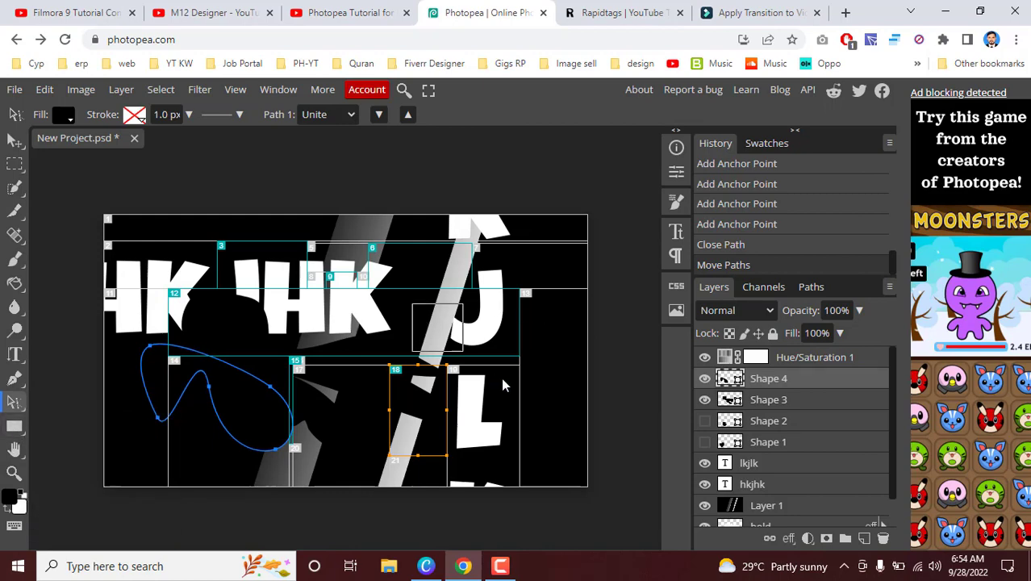
{"action": "left_click", "coordinate": [552, 409]}
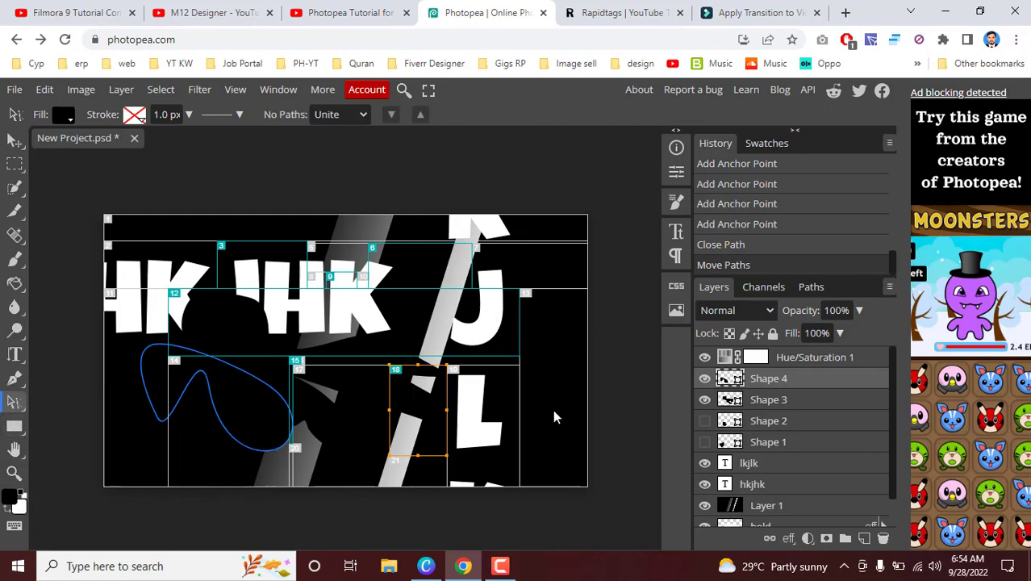
Step: Hide the Hue/Saturation 1, Shape 4, Shape 3, lkjlk, hkjhk and Layer 1 layers
{"action": "left_click", "coordinate": [704, 356]}
{"action": "left_click", "coordinate": [704, 378]}
{"action": "left_click", "coordinate": [704, 399]}
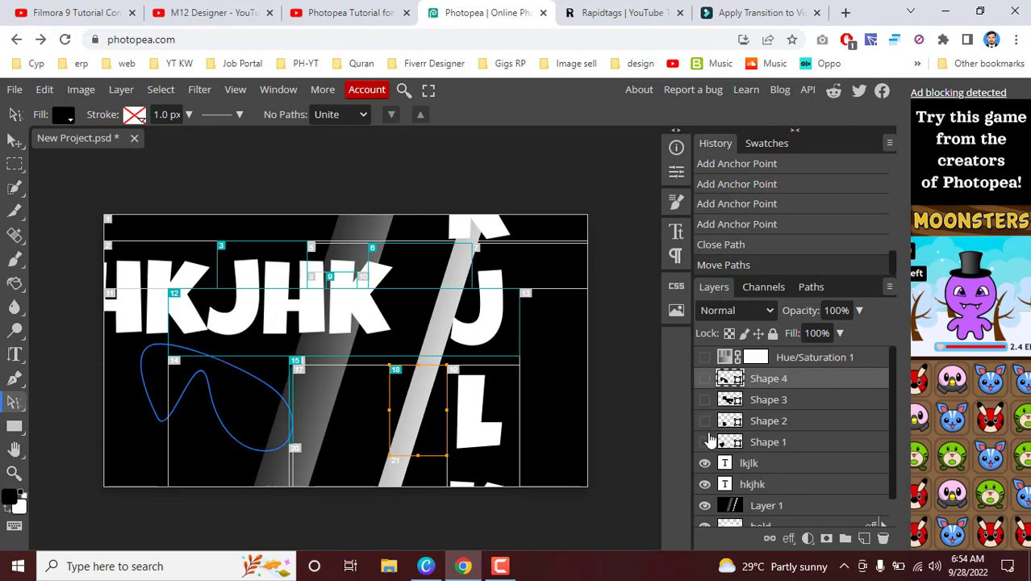
{"action": "left_click", "coordinate": [704, 462]}
{"action": "left_click", "coordinate": [704, 484]}
{"action": "left_click", "coordinate": [704, 506]}
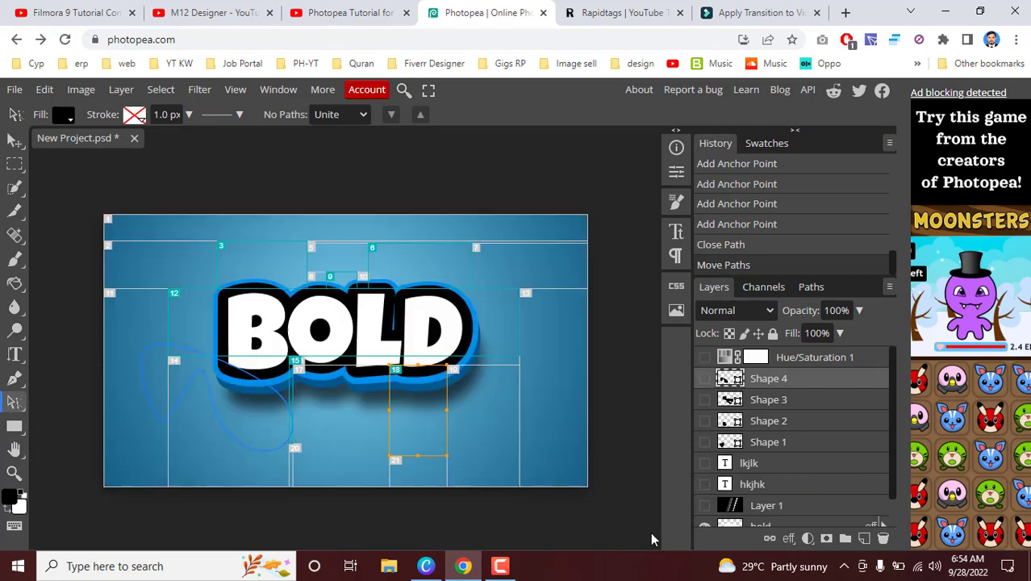
Step: Look through the crop, selection and healing tool groups and try the Spot Healing Brush on the background above BOLD
{"action": "right_click", "coordinate": [14, 212]}
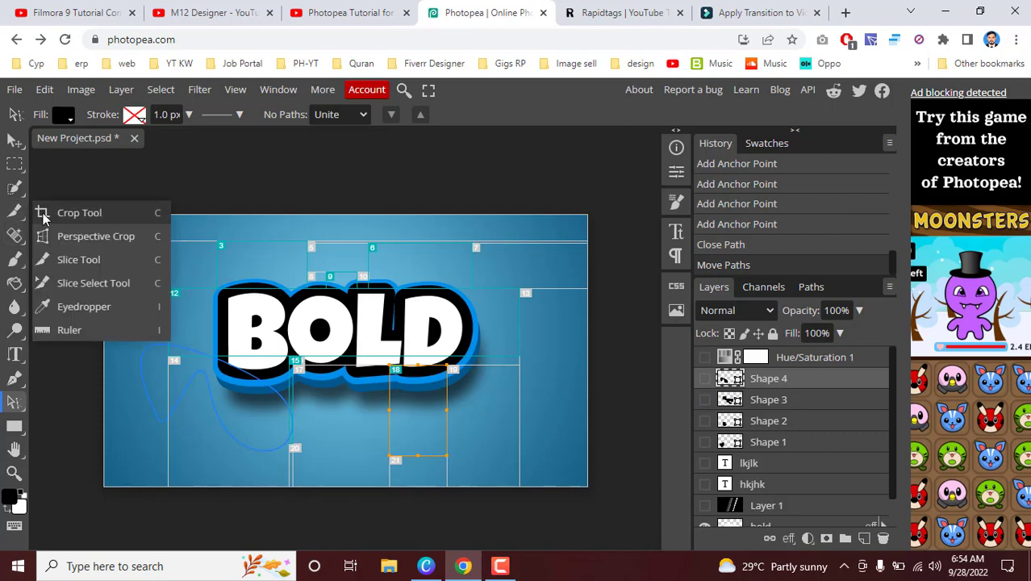
{"action": "right_click", "coordinate": [15, 188]}
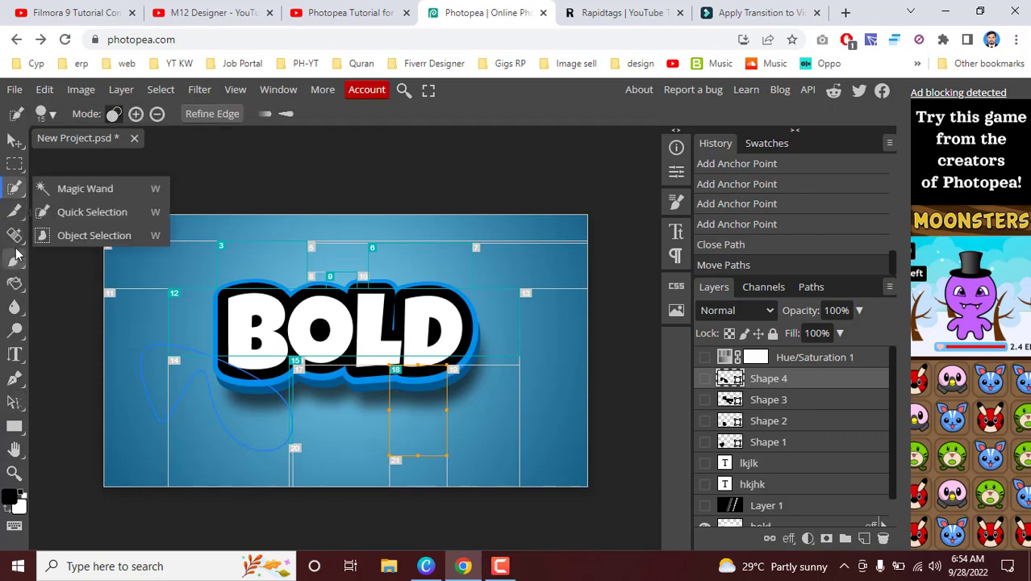
{"action": "right_click", "coordinate": [14, 235]}
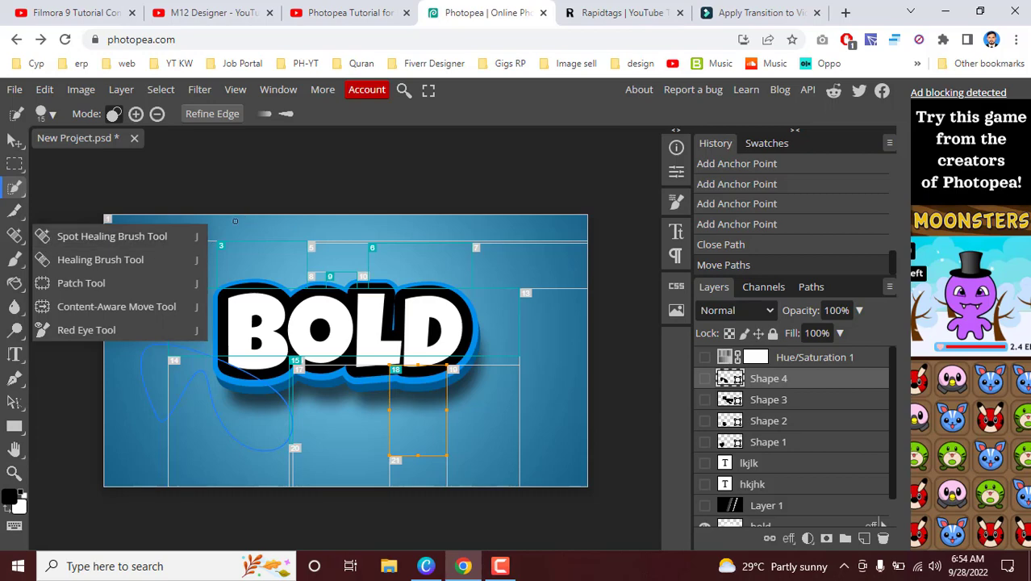
{"action": "left_click", "coordinate": [112, 237]}
{"action": "left_click", "coordinate": [244, 231]}
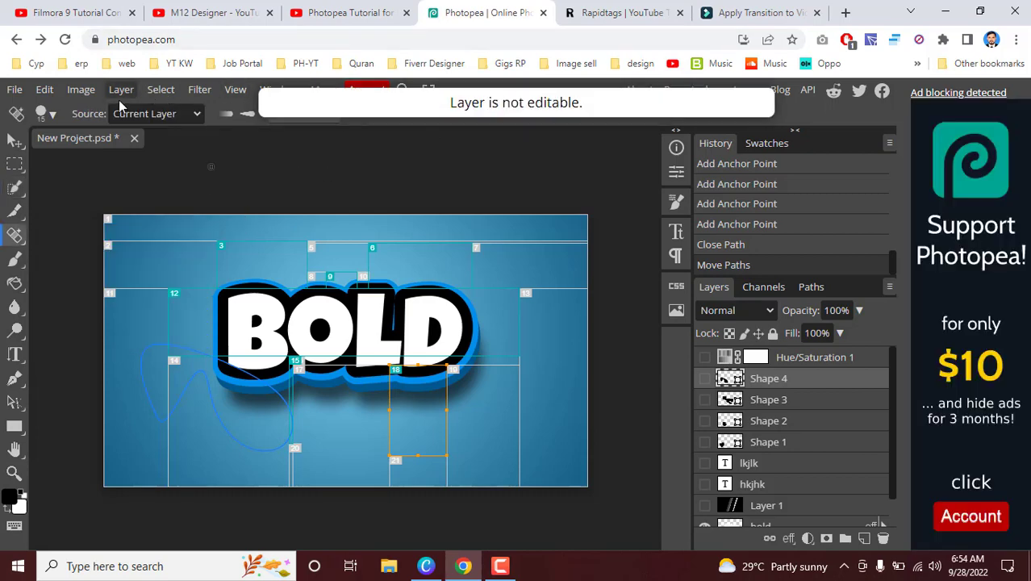
{"action": "left_click", "coordinate": [15, 89]}
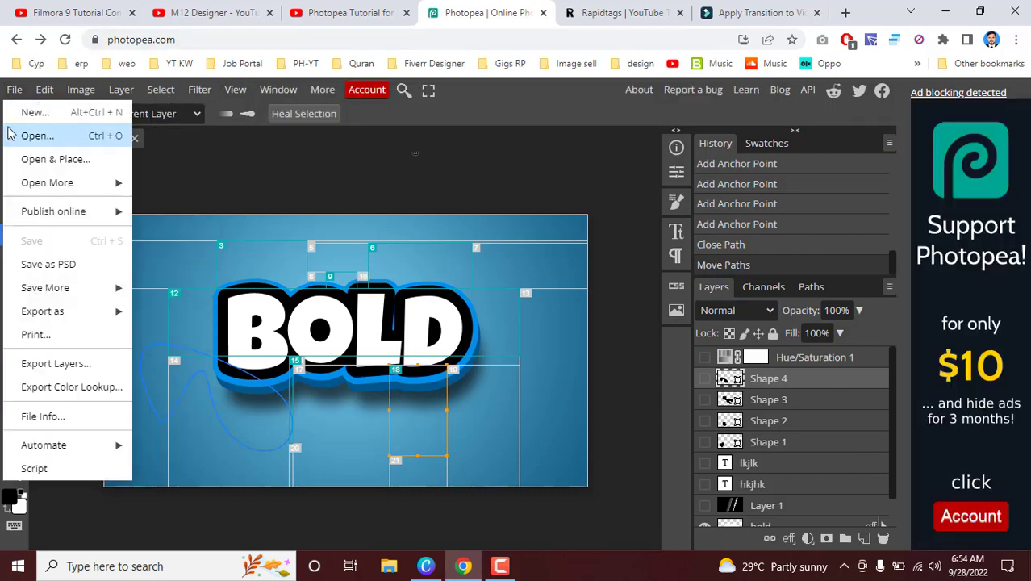
{"action": "left_click", "coordinate": [234, 89]}
{"action": "left_click", "coordinate": [199, 124]}
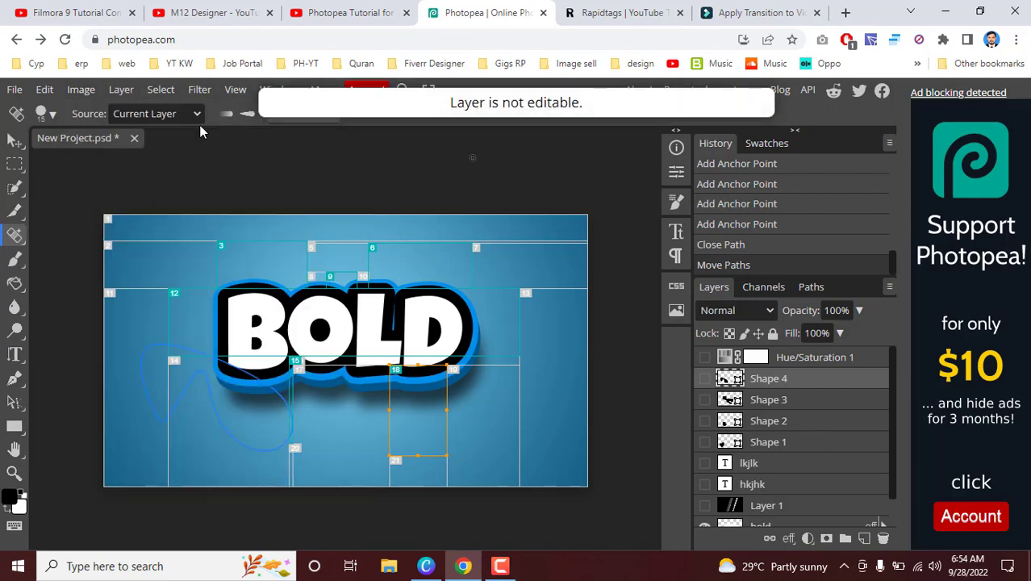
Step: Close the New Project.psd document and open the Paper Logo Mockup from the PSD templates
{"action": "left_click", "coordinate": [135, 138]}
{"action": "left_click", "coordinate": [589, 140]}
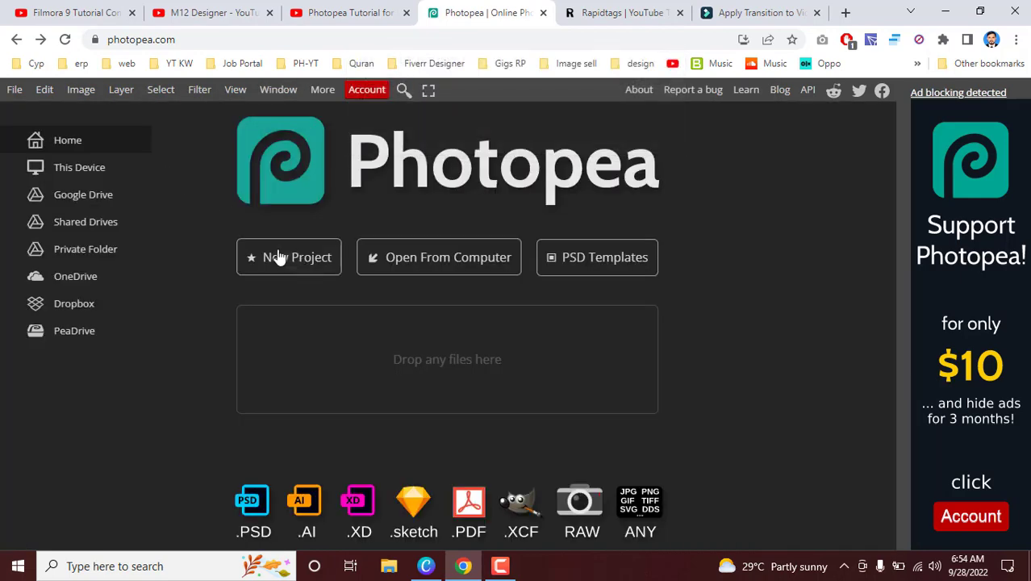
{"action": "left_click", "coordinate": [577, 257]}
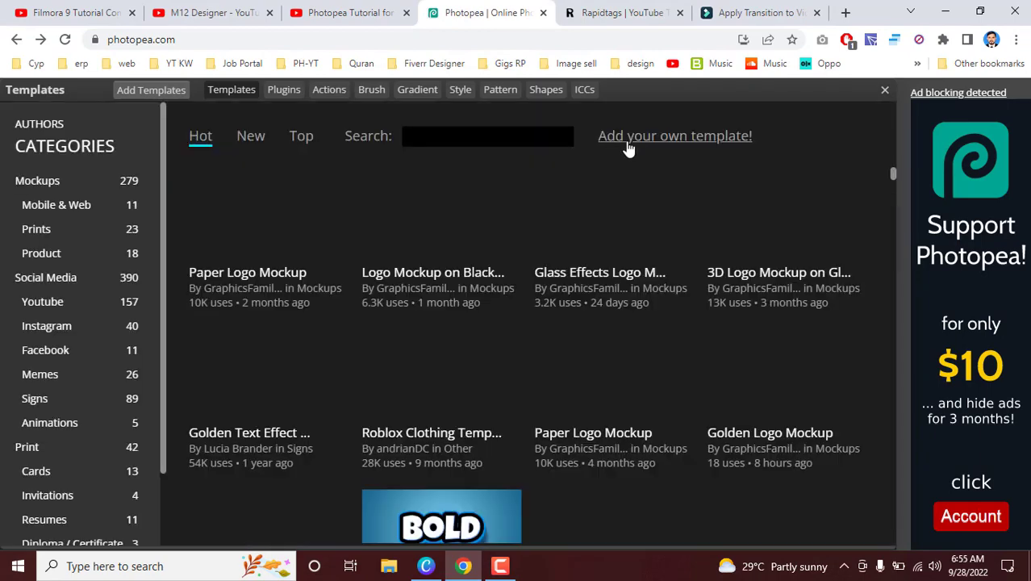
{"action": "left_click", "coordinate": [601, 401]}
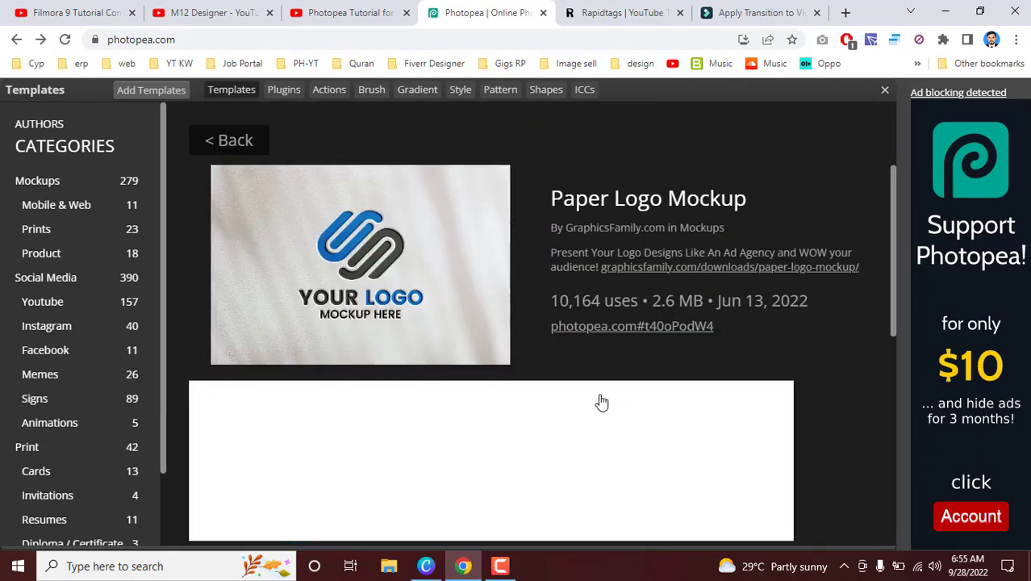
{"action": "left_click", "coordinate": [290, 264]}
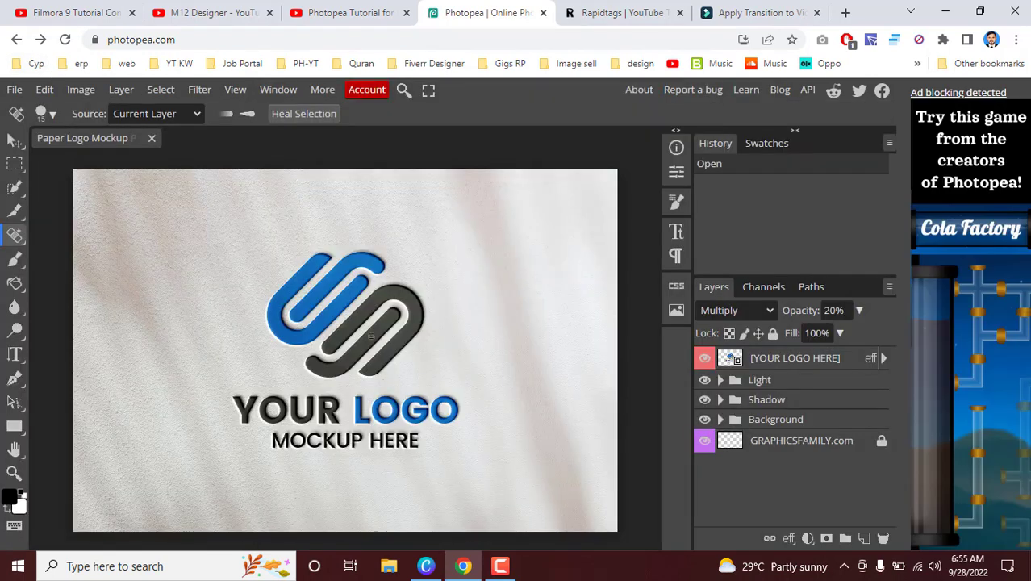
Step: Draw two black rectangles beside the logo and a wide ellipse over the logo's upper edge
{"action": "left_click", "coordinate": [15, 425]}
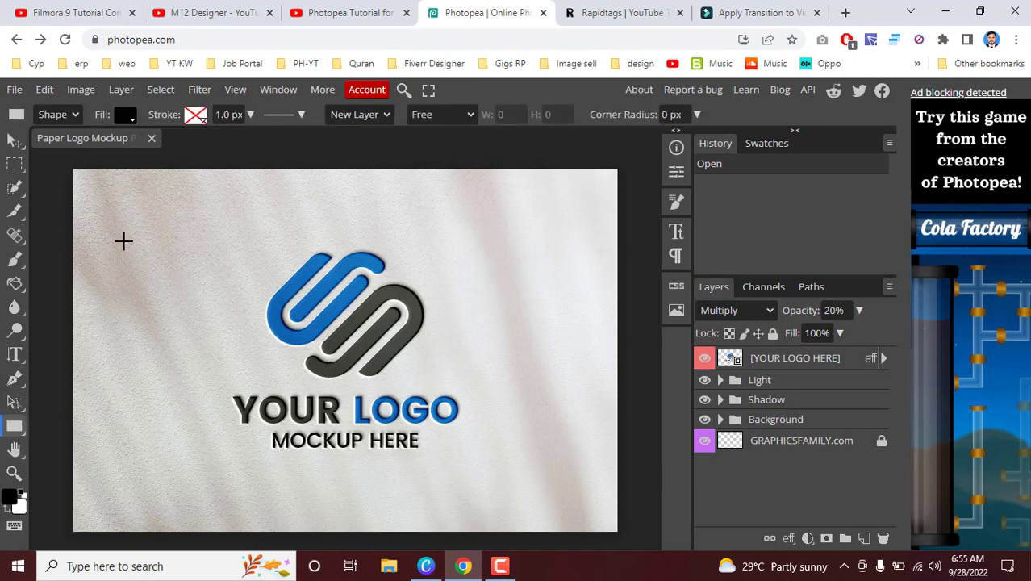
{"action": "left_click_drag", "start_coordinate": [202, 323], "coordinate": [203, 324]}
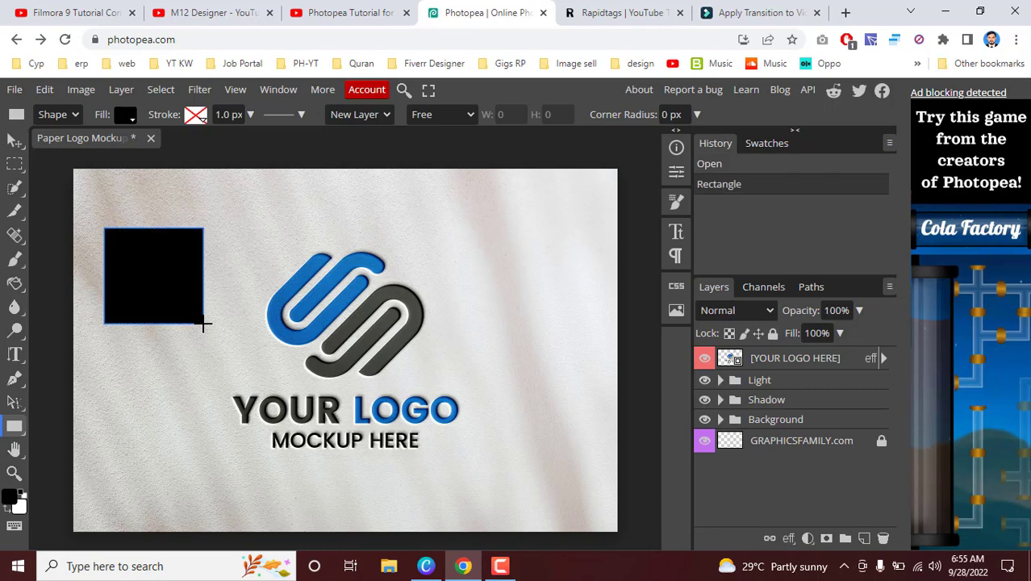
{"action": "left_click_drag", "start_coordinate": [106, 335], "coordinate": [212, 377]}
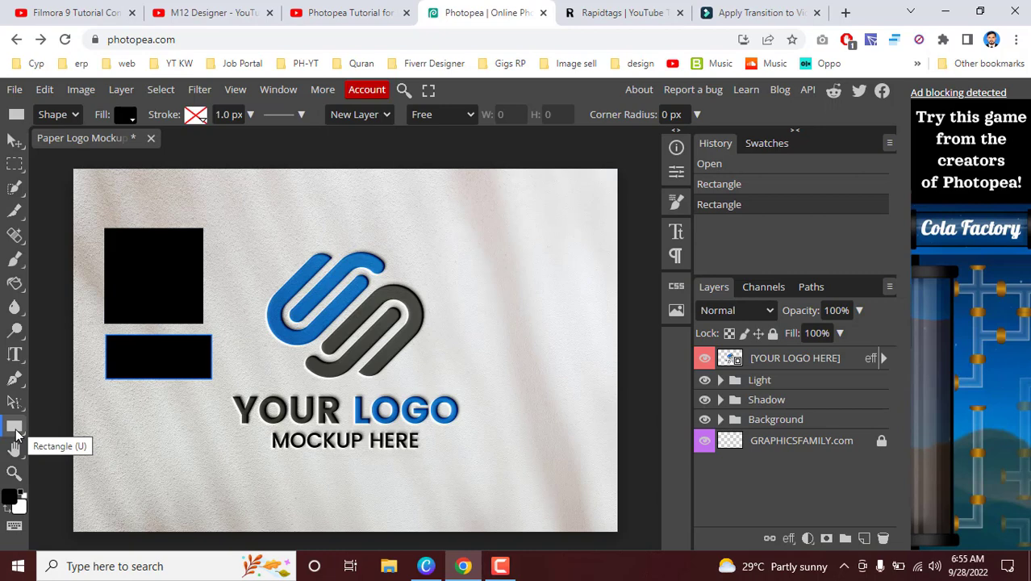
{"action": "right_click", "coordinate": [15, 434]}
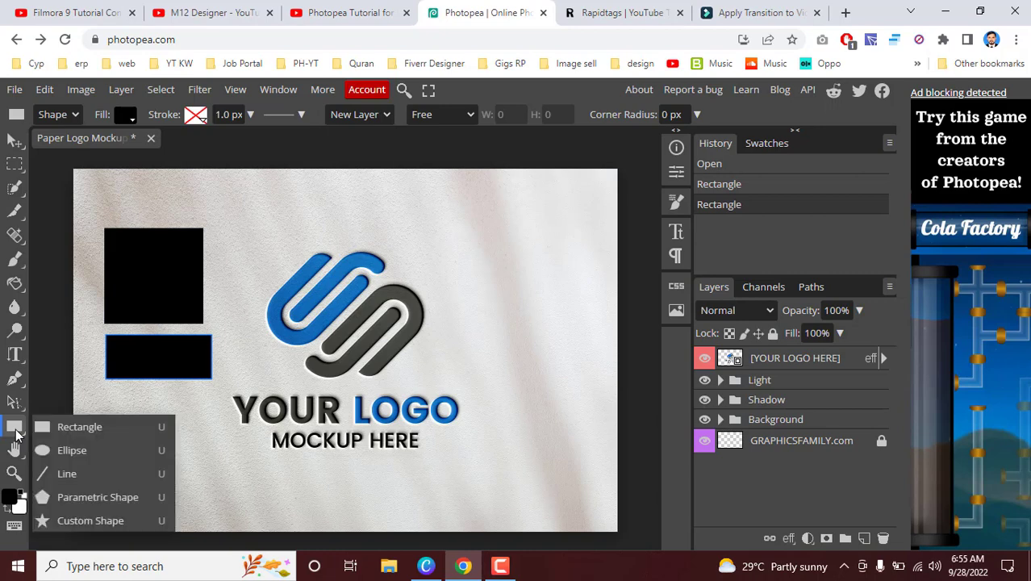
{"action": "left_click_drag", "start_coordinate": [270, 207], "coordinate": [450, 270]}
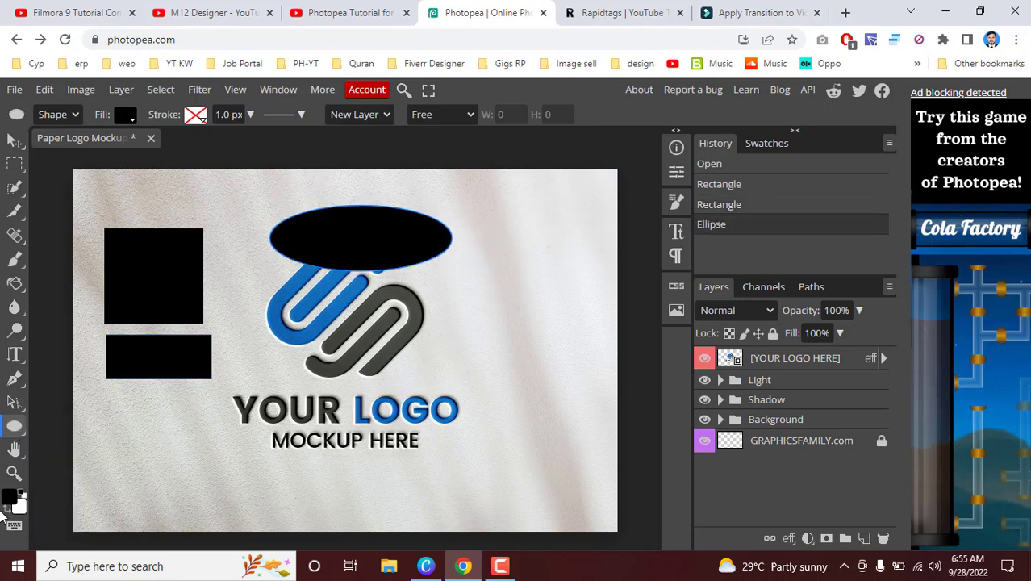
Step: Draw two vertical 5 px wide lines side by side on the paper beyond the YOUR LOGO text
{"action": "right_click", "coordinate": [22, 435]}
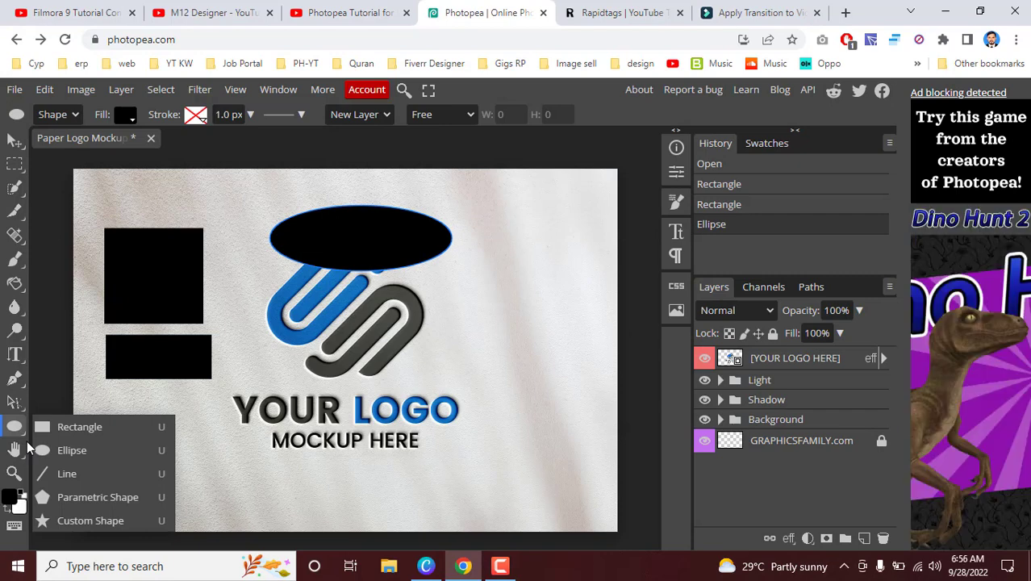
{"action": "left_click", "coordinate": [65, 473]}
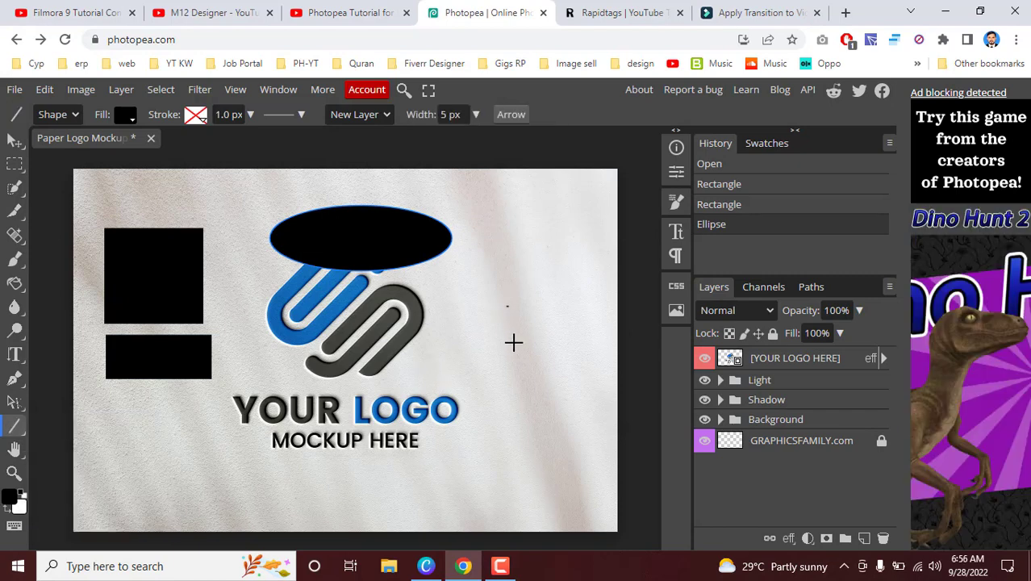
{"action": "left_click_drag", "start_coordinate": [506, 306], "coordinate": [507, 445]}
{"action": "left_click_drag", "start_coordinate": [546, 310], "coordinate": [545, 457]}
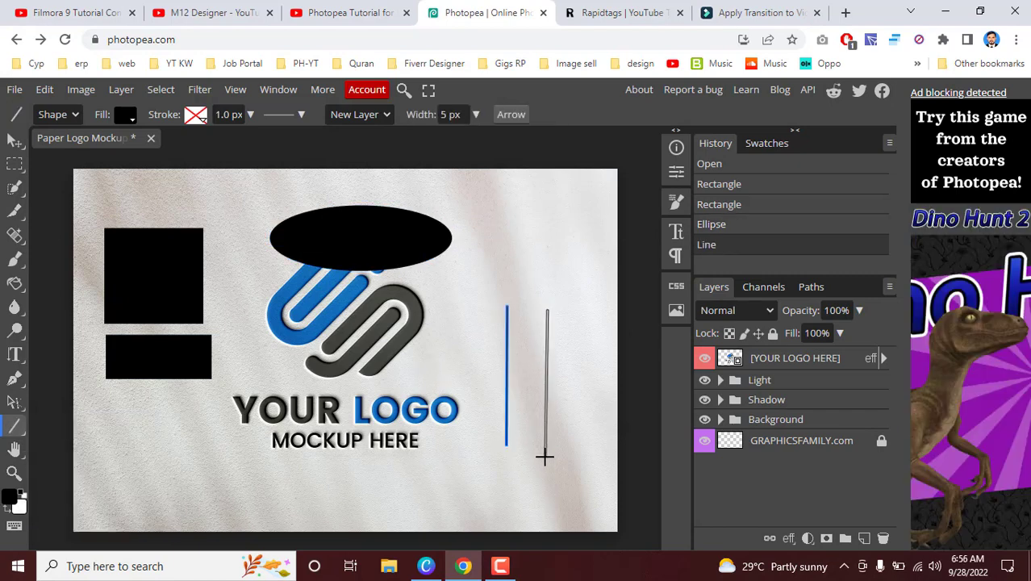
Step: Draw a 5-sided polygon over the lower rectangle and a 5-pointed star beside the ellipse with the Parametric Shape tool
{"action": "right_click", "coordinate": [15, 426]}
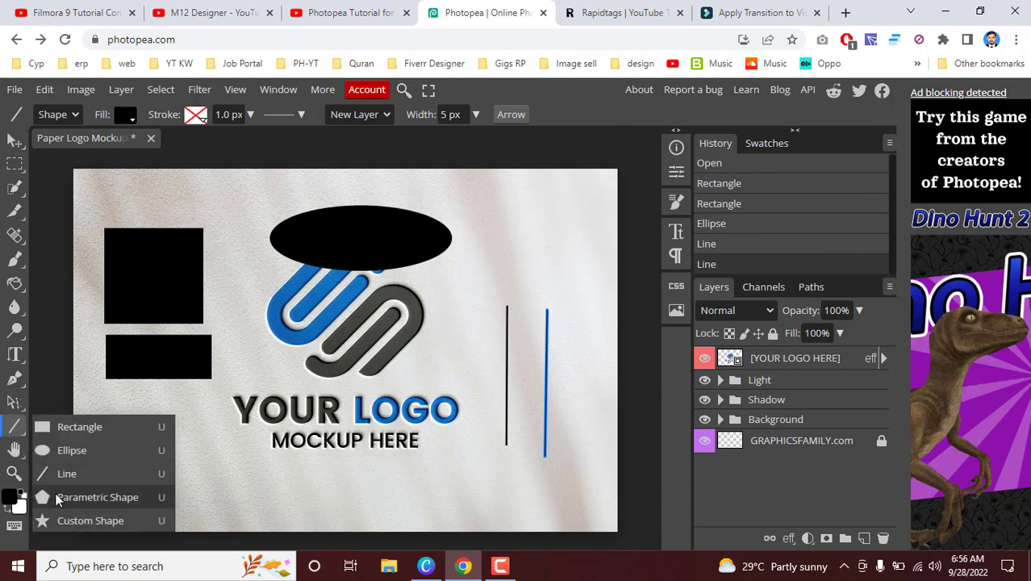
{"action": "left_click", "coordinate": [98, 497]}
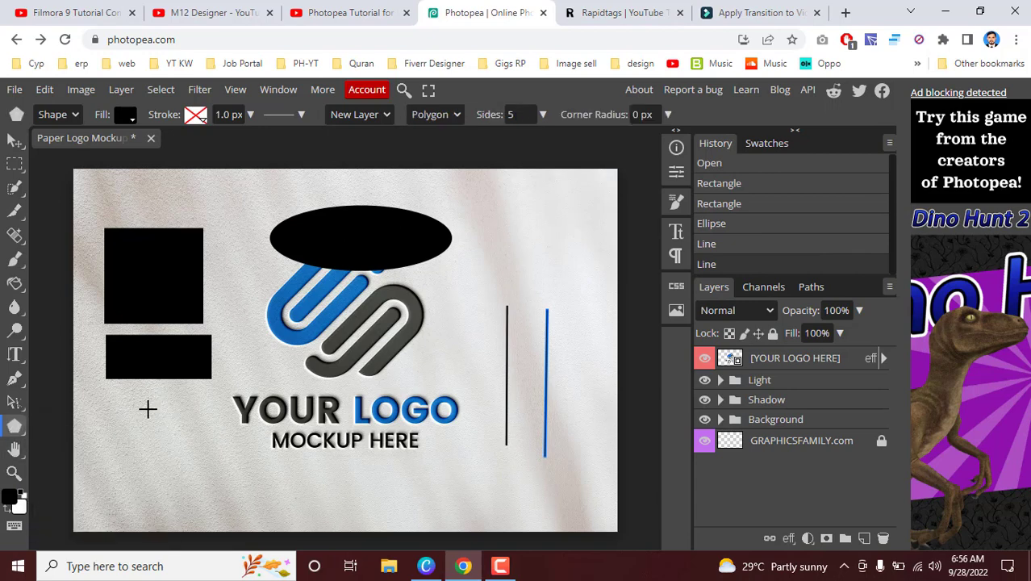
{"action": "left_click_drag", "start_coordinate": [148, 409], "coordinate": [228, 412]}
{"action": "left_click", "coordinate": [451, 117]}
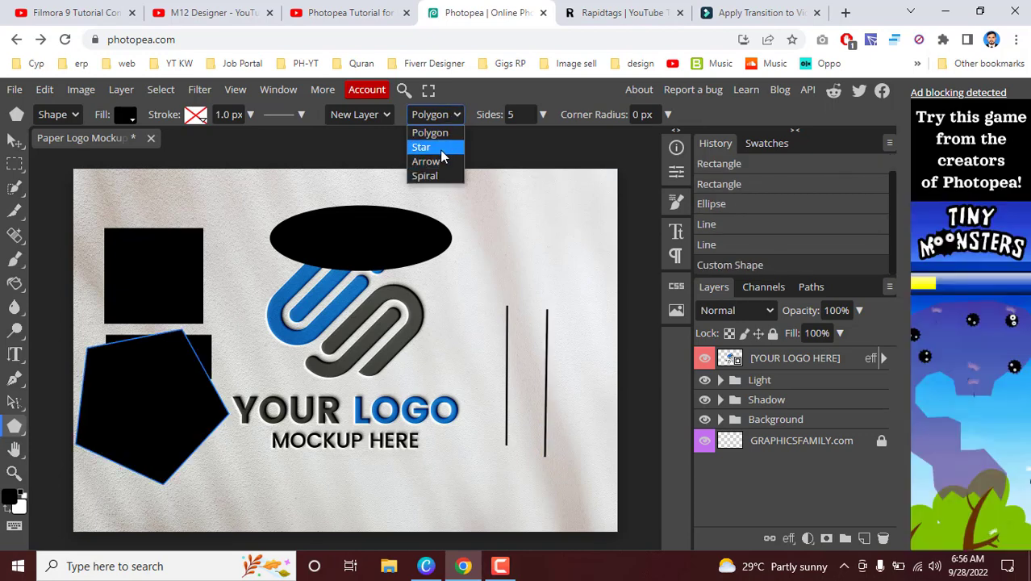
{"action": "left_click", "coordinate": [441, 149]}
{"action": "left_click_drag", "start_coordinate": [479, 207], "coordinate": [513, 250]}
Step: Draw a 5 px wide arrow between the upper rectangle and the ellipse, pointing down at the blue logo part
{"action": "left_click", "coordinate": [429, 121]}
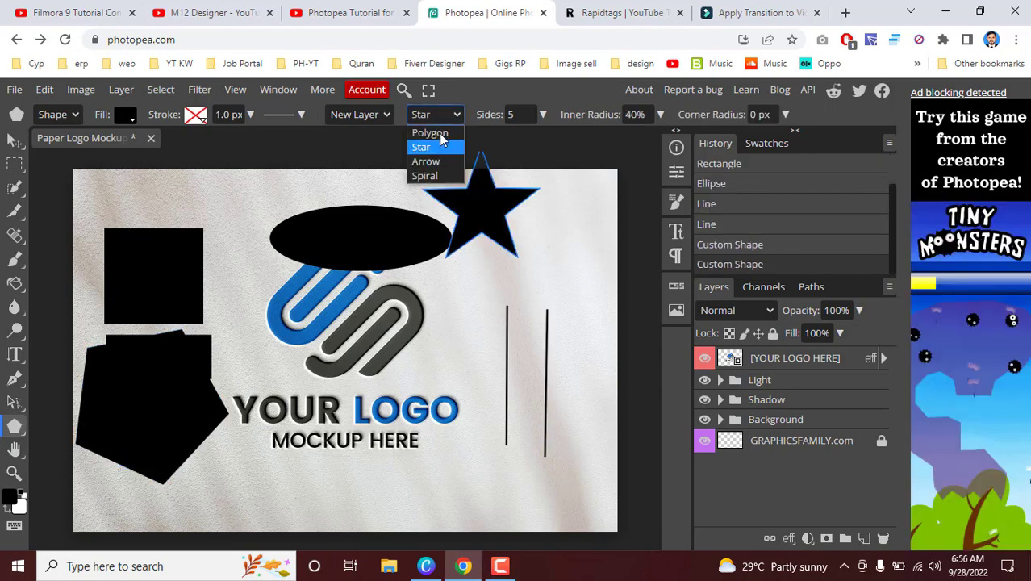
{"action": "left_click", "coordinate": [427, 160]}
{"action": "left_click_drag", "start_coordinate": [230, 218], "coordinate": [265, 307]}
Step: Draw three spiral shapes of length 4 across the logo and the two vertical lines
{"action": "left_click", "coordinate": [435, 121]}
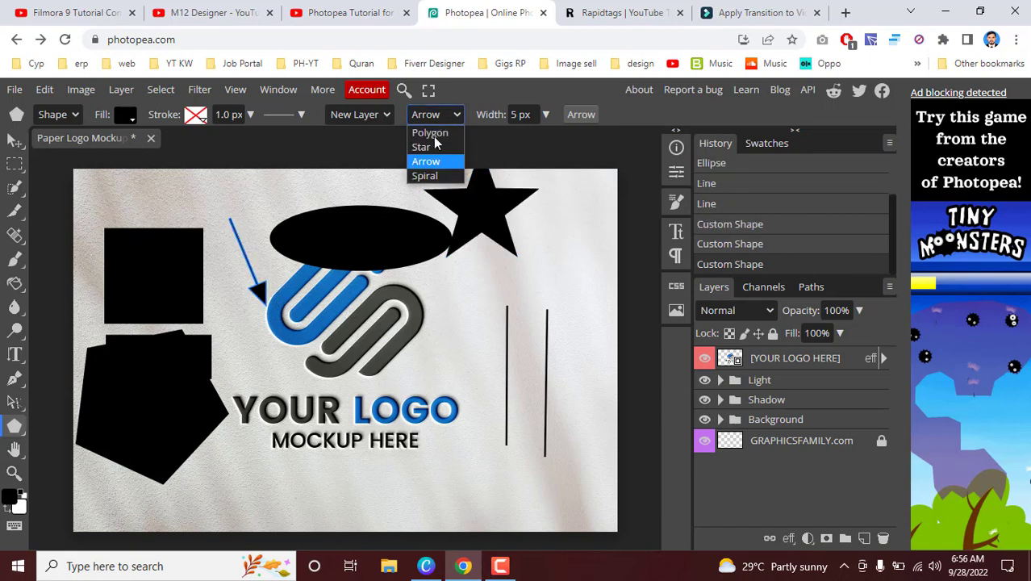
{"action": "left_click", "coordinate": [425, 175]}
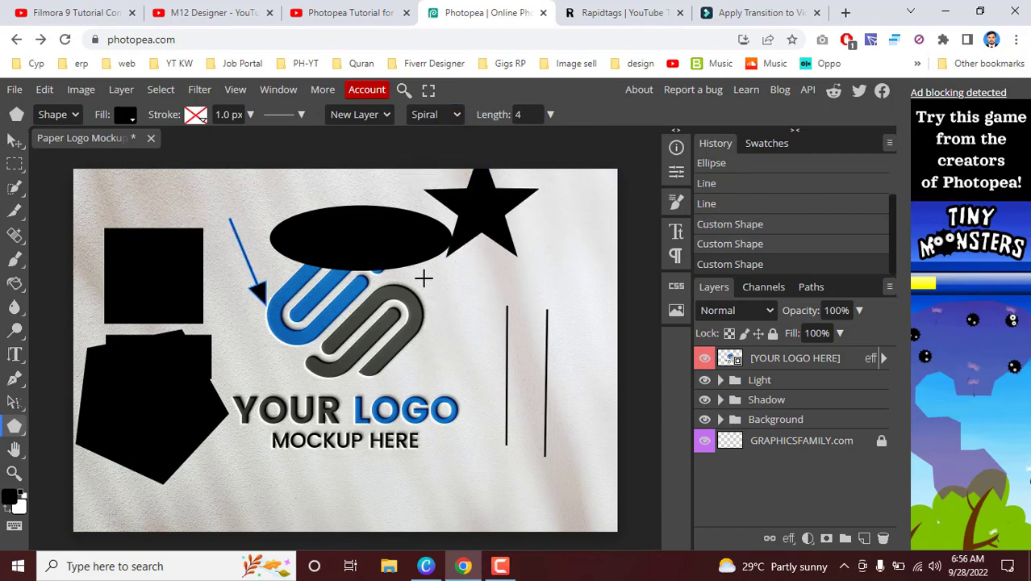
{"action": "left_click_drag", "start_coordinate": [421, 276], "coordinate": [532, 322]}
{"action": "left_click_drag", "start_coordinate": [559, 288], "coordinate": [484, 362]}
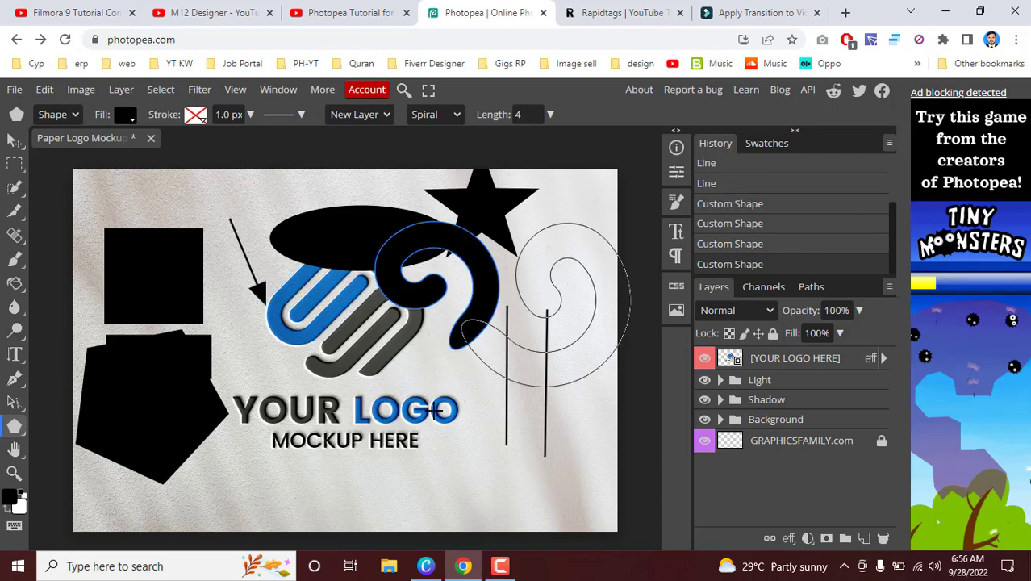
{"action": "left_click_drag", "start_coordinate": [330, 332], "coordinate": [484, 379]}
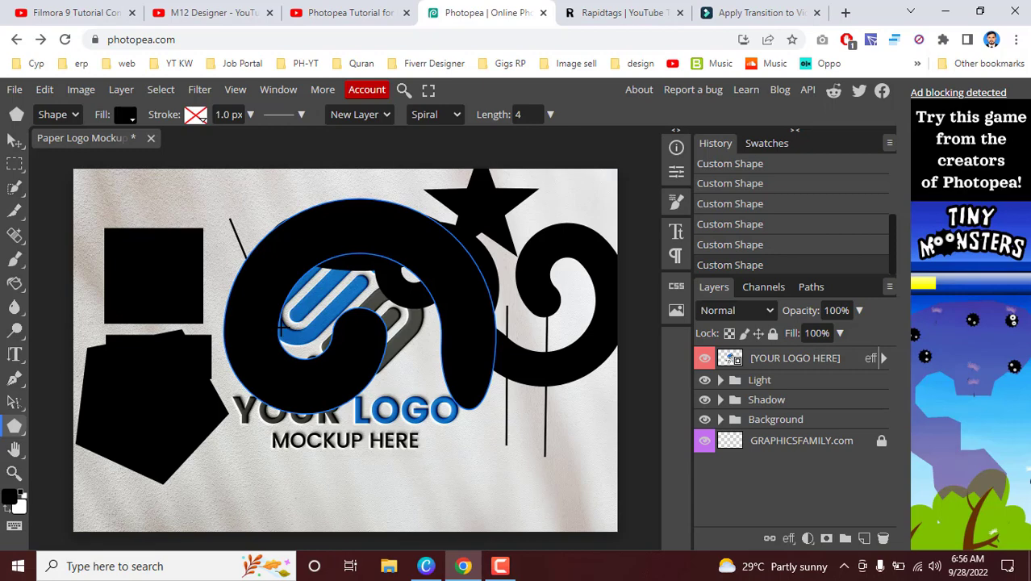
Step: Undo all the drawn shapes, restoring the mockup to its opened state
{"action": "key", "text": "ctrl+z"}
{"action": "key", "text": "ctrl+z"}
{"action": "key", "text": "ctrl+z"}
{"action": "key", "text": "ctrl+z"}
{"action": "key", "text": "ctrl+z"}
{"action": "key", "text": "ctrl+z"}
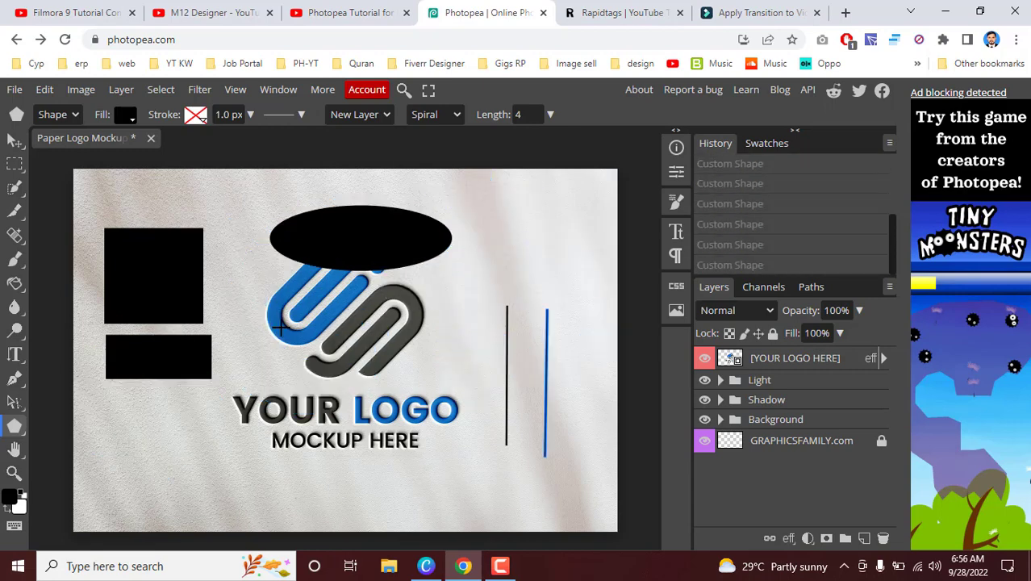
{"action": "key", "text": "ctrl+z"}
{"action": "key", "text": "ctrl+z"}
{"action": "key", "text": "ctrl+z"}
{"action": "key", "text": "ctrl+z"}
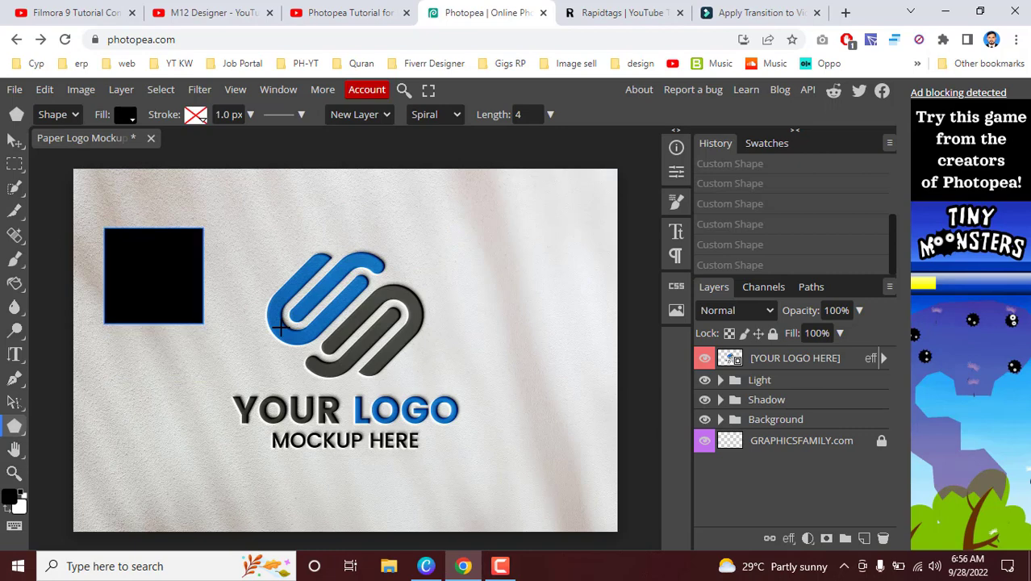
{"action": "key", "text": "ctrl+z"}
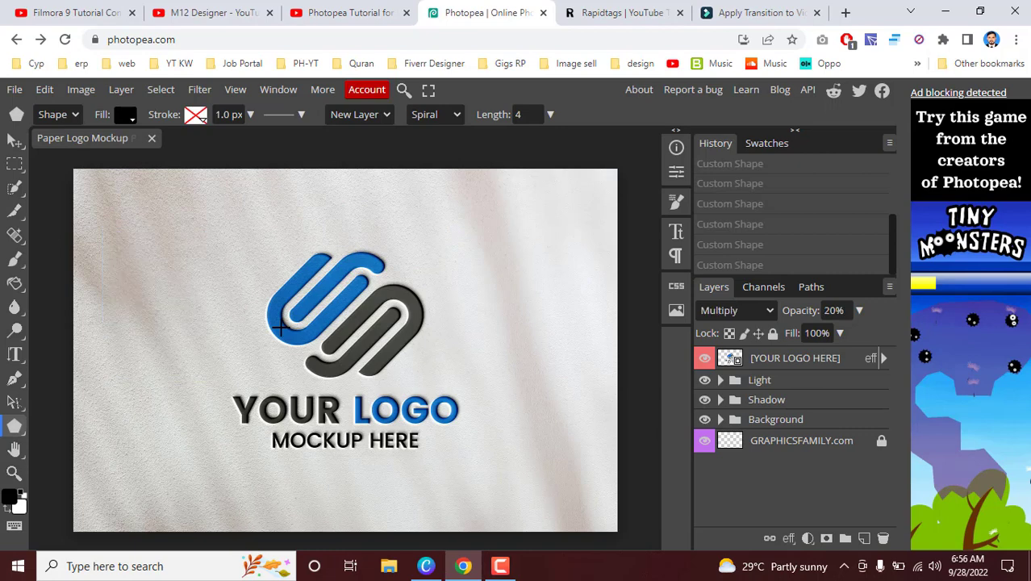
Step: Pan the mockup around the workspace with the Hand tool and bring it back fully into view
{"action": "left_click", "coordinate": [16, 458]}
{"action": "left_click_drag", "start_coordinate": [353, 356], "coordinate": [205, 343]}
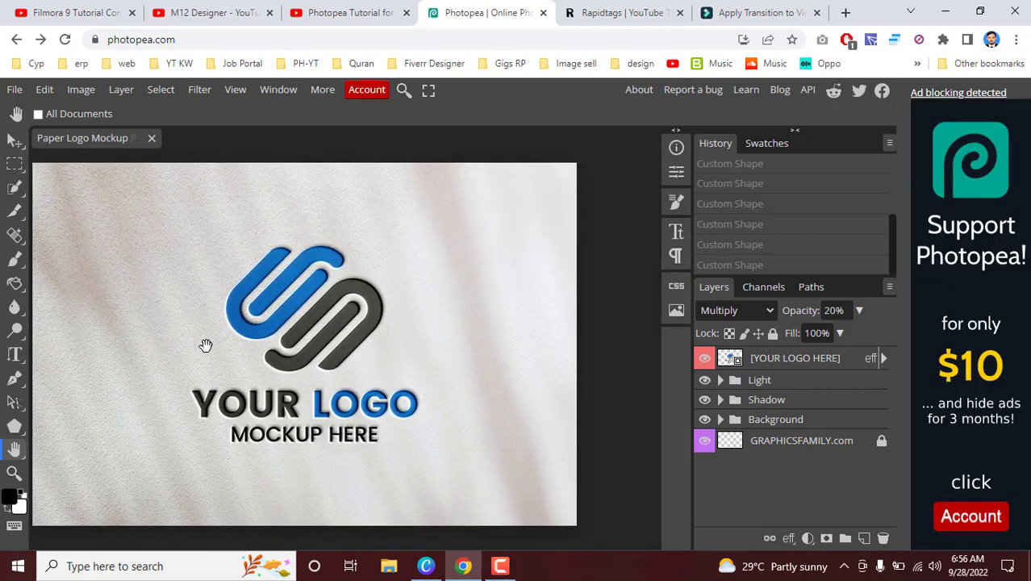
{"action": "left_click_drag", "start_coordinate": [336, 275], "coordinate": [354, 284]}
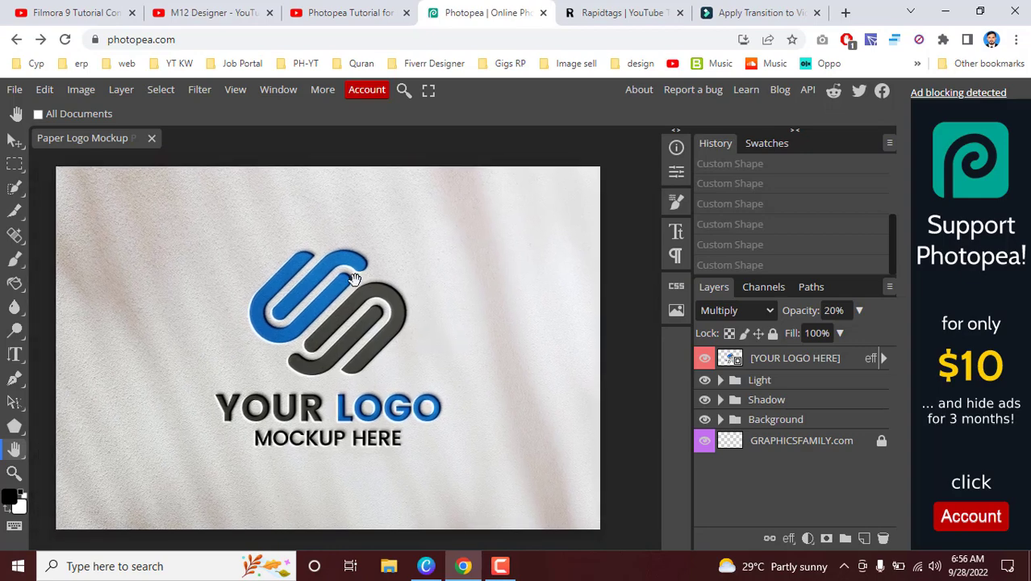
{"action": "left_click_drag", "start_coordinate": [351, 393], "coordinate": [150, 246]}
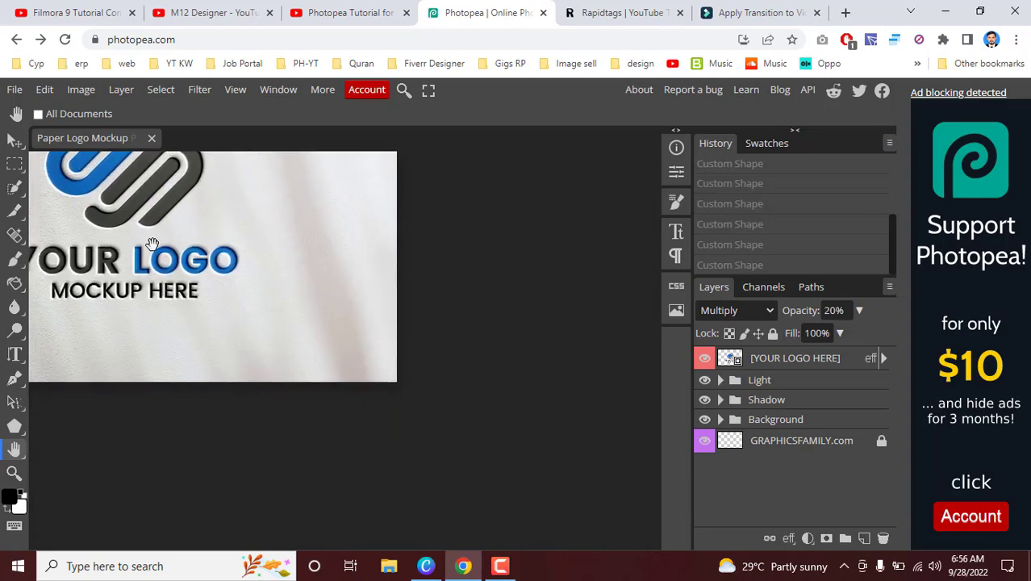
{"action": "key", "text": "ctrl+0"}
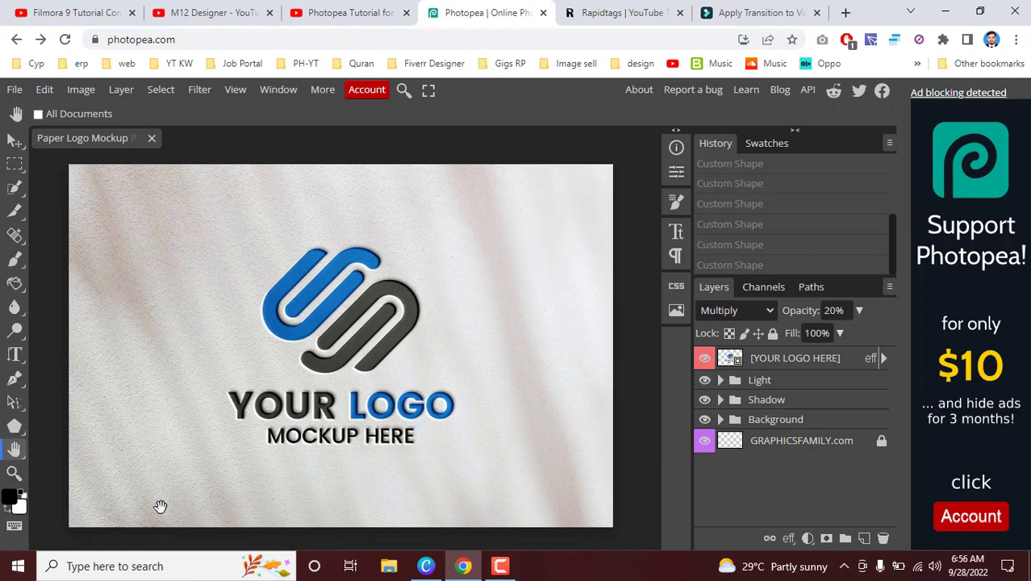
Step: Examine the logo symbol and the LOGO lettering up close using the Zoom and Hand tools, zooming in and back out
{"action": "left_click", "coordinate": [14, 474]}
{"action": "left_click", "coordinate": [355, 322]}
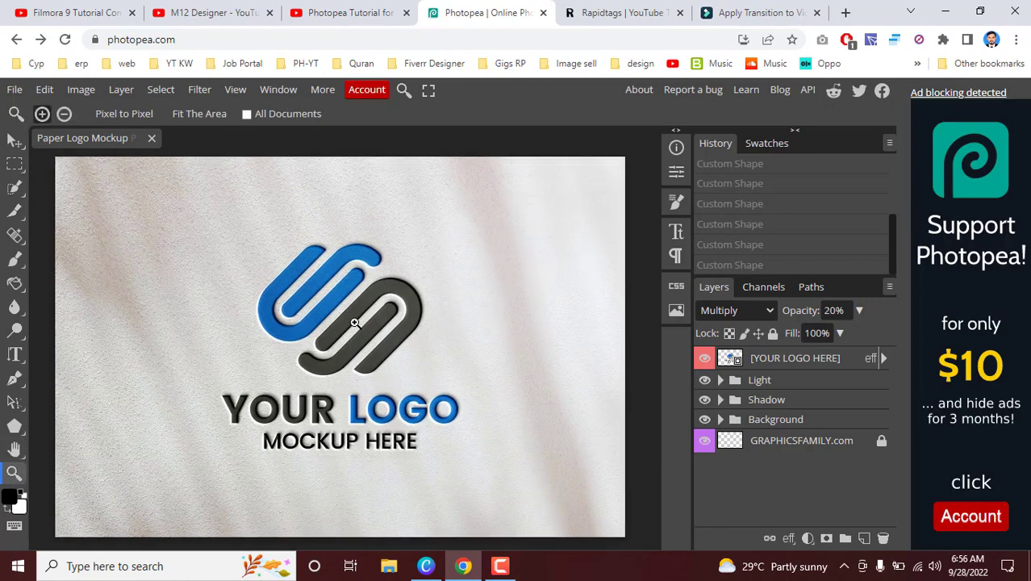
{"action": "left_click", "coordinate": [355, 322]}
{"action": "left_click", "coordinate": [355, 322]}
{"action": "left_click", "coordinate": [14, 453]}
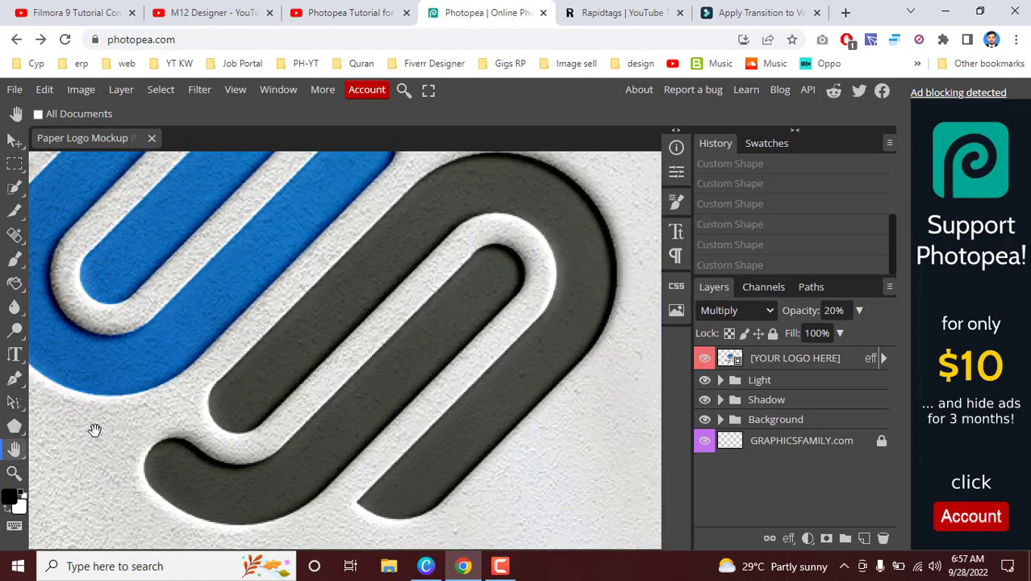
{"action": "left_click_drag", "start_coordinate": [249, 457], "coordinate": [251, 272]}
{"action": "left_click_drag", "start_coordinate": [325, 430], "coordinate": [163, 323]}
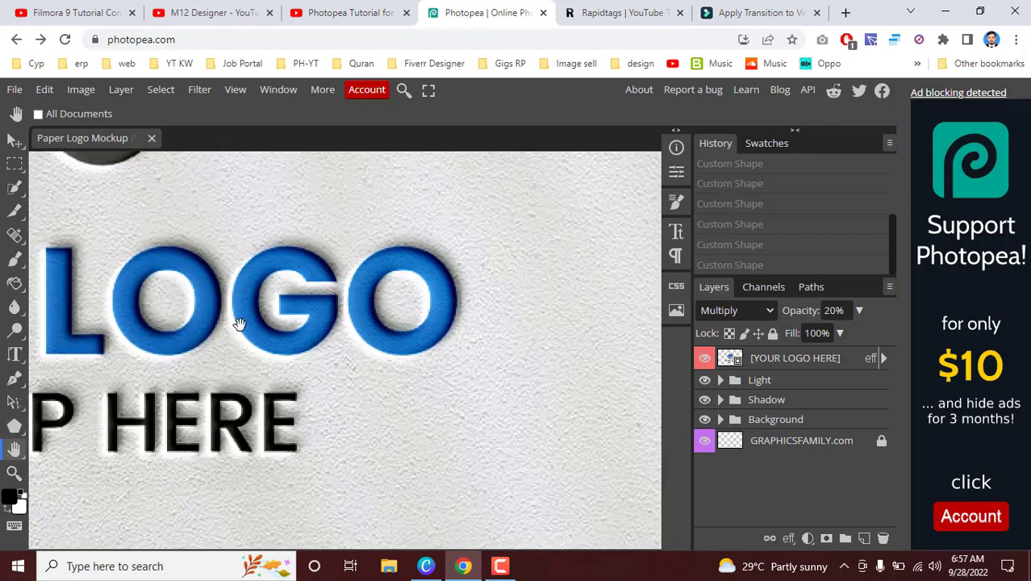
{"action": "left_click_drag", "start_coordinate": [240, 325], "coordinate": [388, 499]}
{"action": "left_click_drag", "start_coordinate": [139, 275], "coordinate": [285, 359]}
{"action": "left_click_drag", "start_coordinate": [232, 320], "coordinate": [266, 326]}
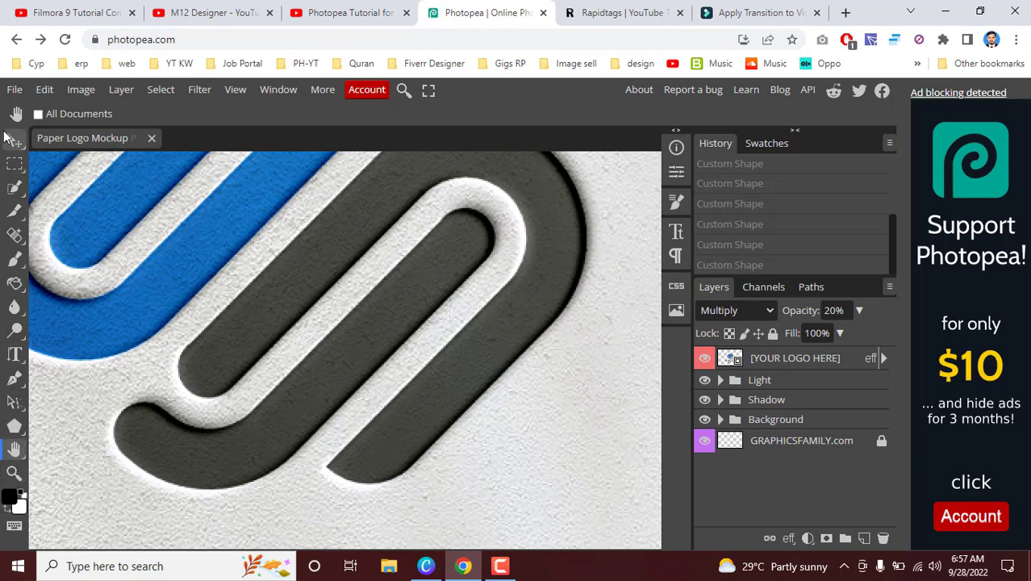
{"action": "left_click", "coordinate": [13, 473]}
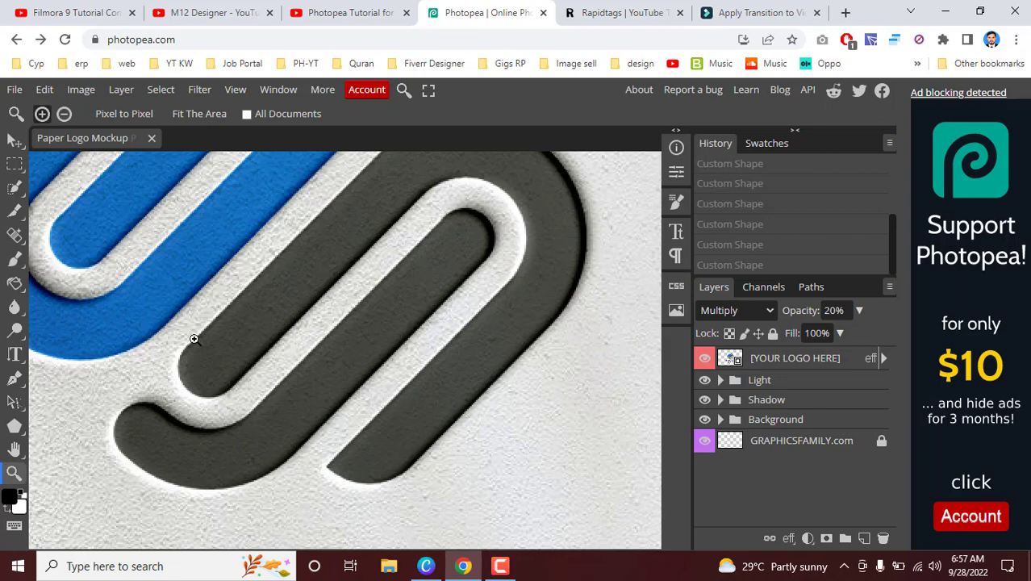
{"action": "left_click", "coordinate": [248, 352], "text": "alt"}
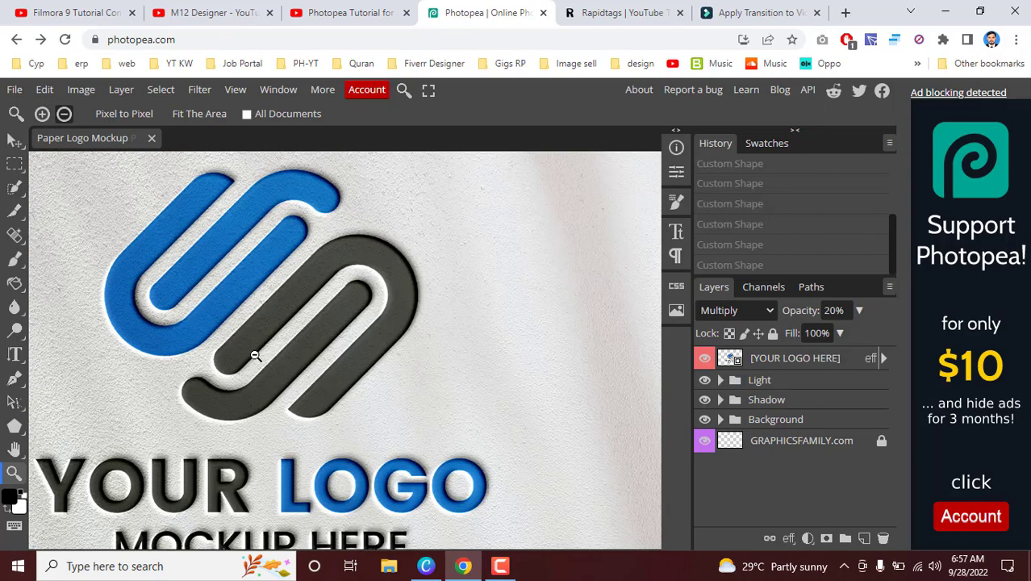
Step: Zoom out, in and back out on the logo mockup, and pan it with the Hand tool until it is fully in view
{"action": "left_click", "coordinate": [275, 357], "text": "alt"}
{"action": "left_click", "coordinate": [216, 364], "text": "alt"}
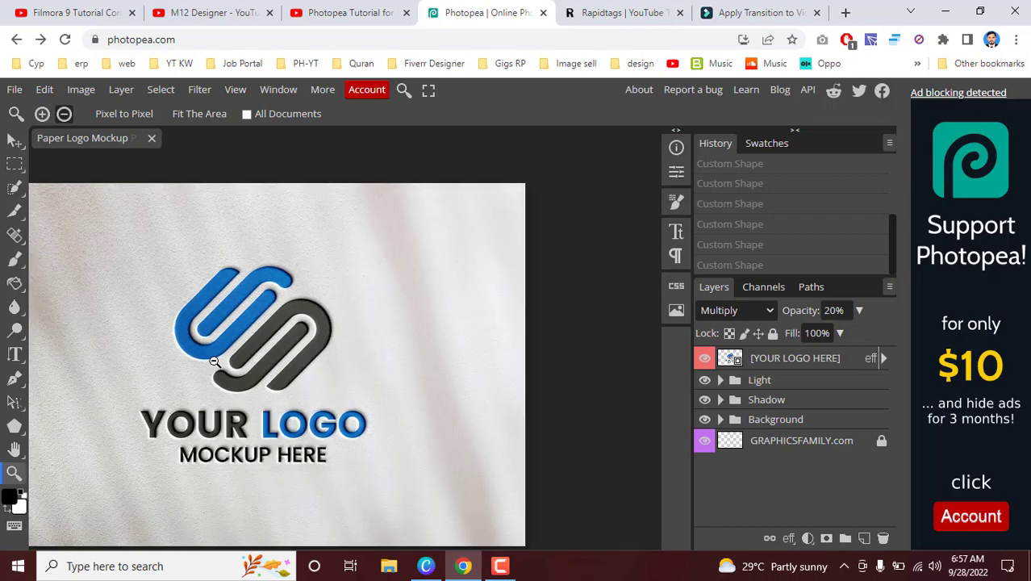
{"action": "left_click", "coordinate": [212, 360], "text": "alt"}
{"action": "left_click", "coordinate": [165, 389]}
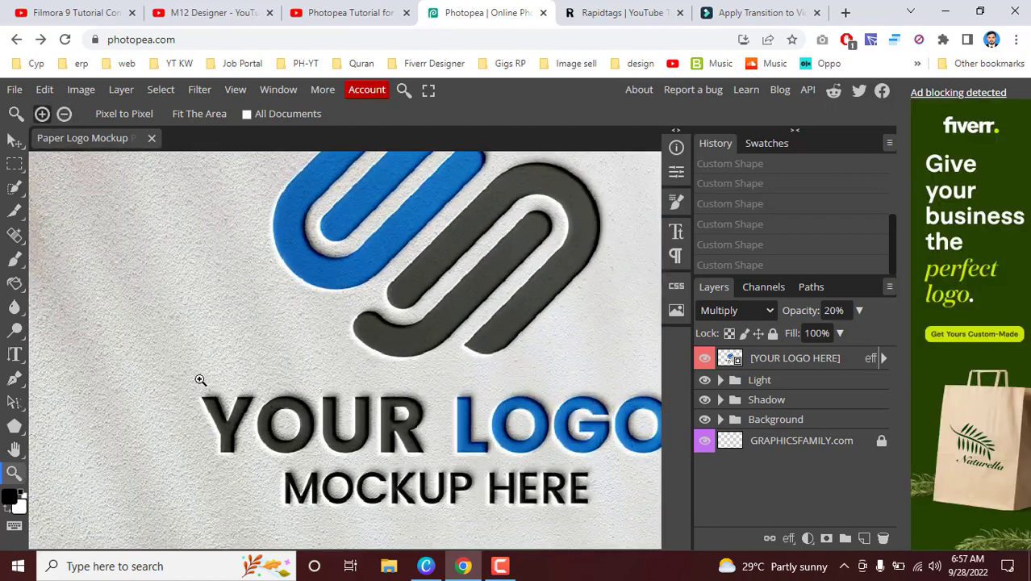
{"action": "left_click", "coordinate": [189, 370], "text": "alt"}
{"action": "left_click", "coordinate": [189, 370], "text": "alt"}
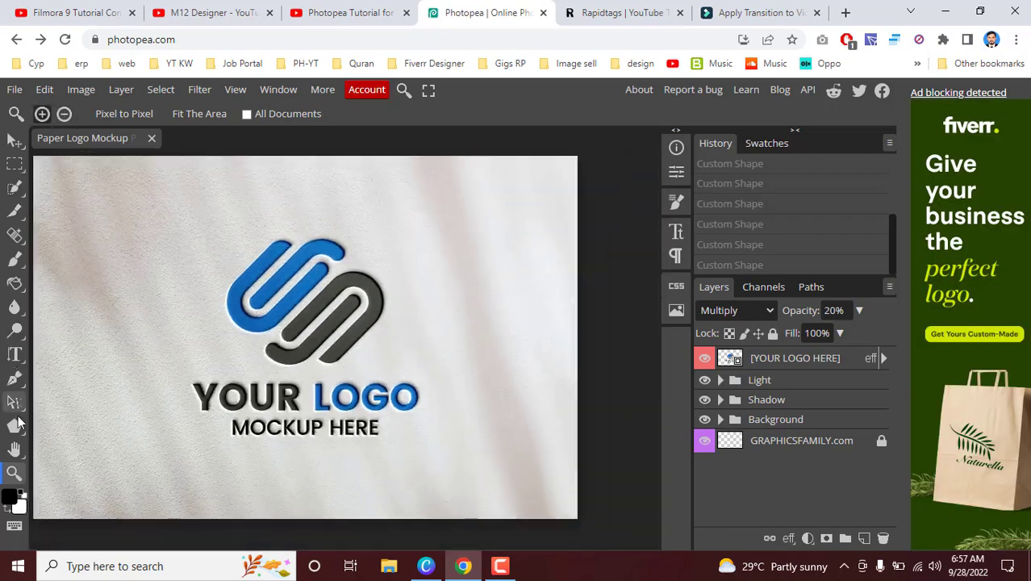
{"action": "left_click", "coordinate": [15, 449]}
{"action": "left_click_drag", "start_coordinate": [165, 363], "coordinate": [186, 369]}
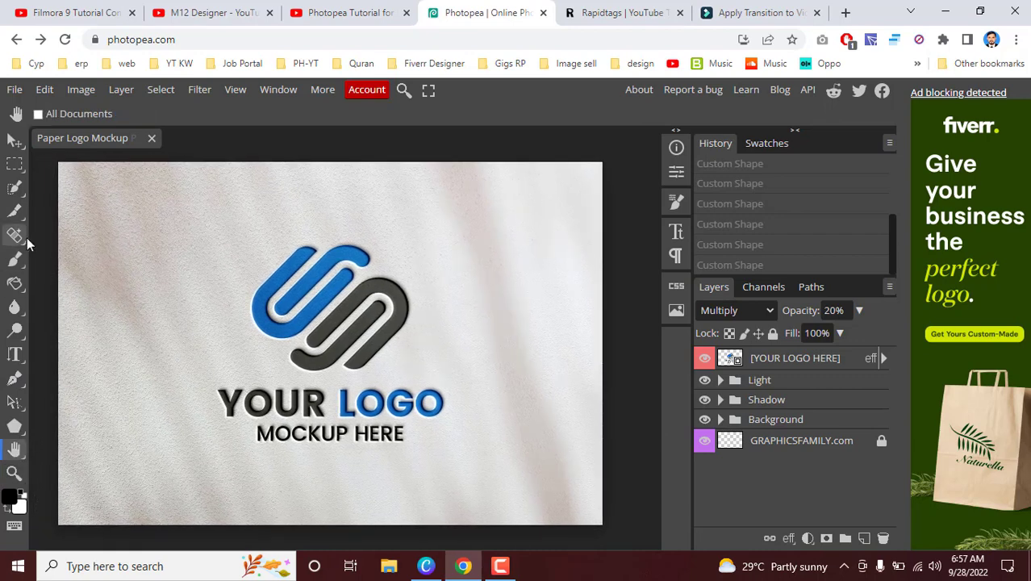
Step: Change the foreground colour to white
{"action": "left_click", "coordinate": [14, 496]}
{"action": "left_click_drag", "start_coordinate": [223, 254], "coordinate": [123, 226]}
{"action": "left_click", "coordinate": [439, 236]}
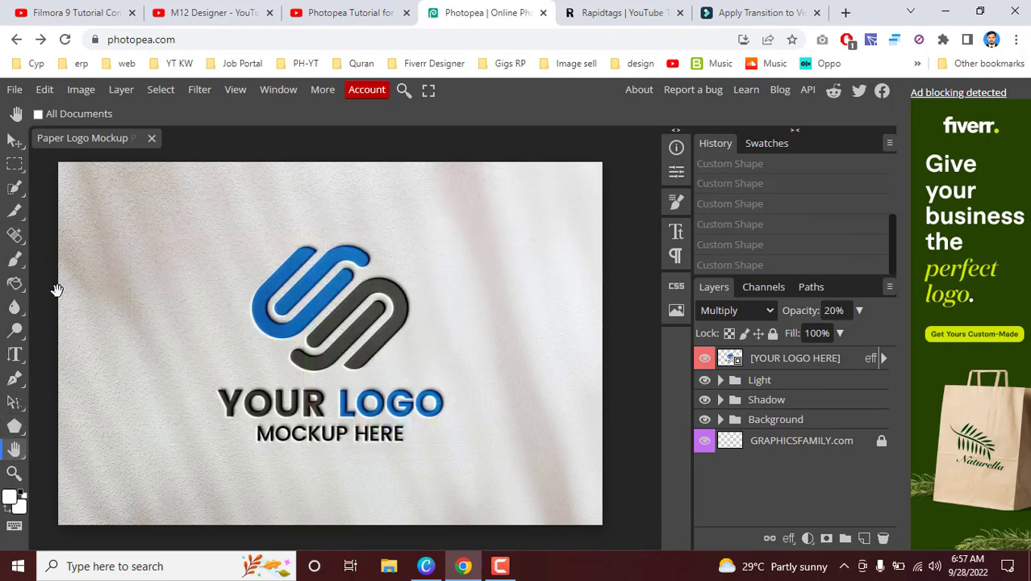
{"action": "left_click", "coordinate": [12, 92]}
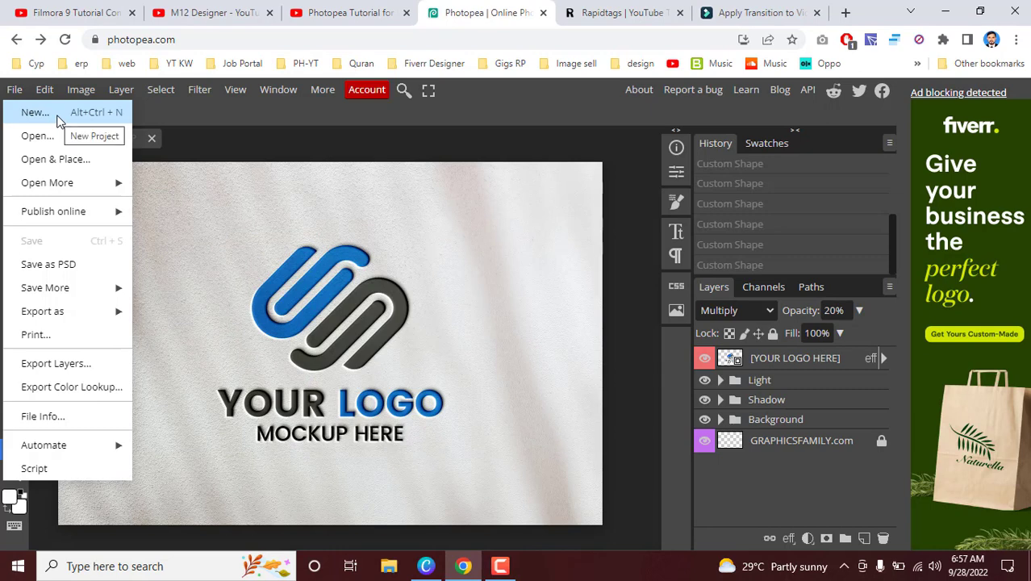
{"action": "mouse_move", "coordinate": [48, 93]}
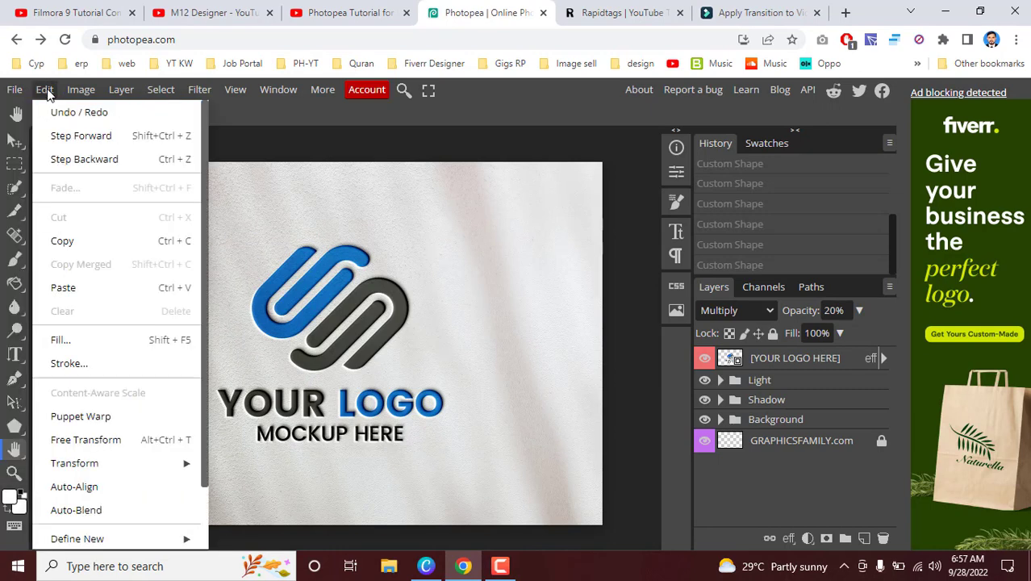